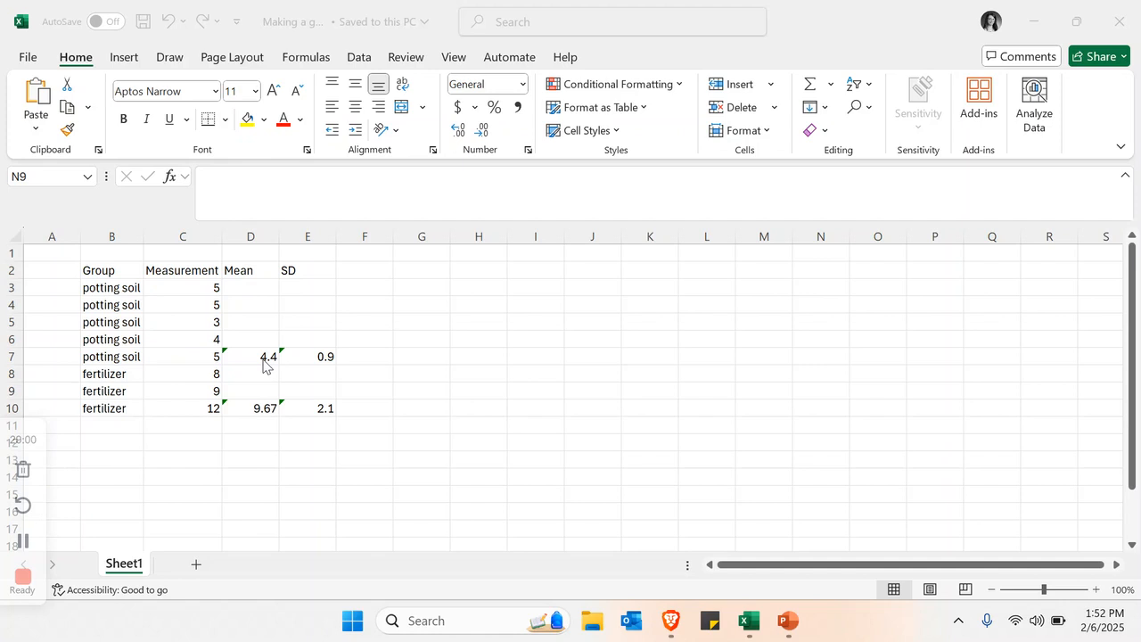
- Insert a 2-D clustered column chart from the two mean values in cells D7 and D10
left_click(264, 359)
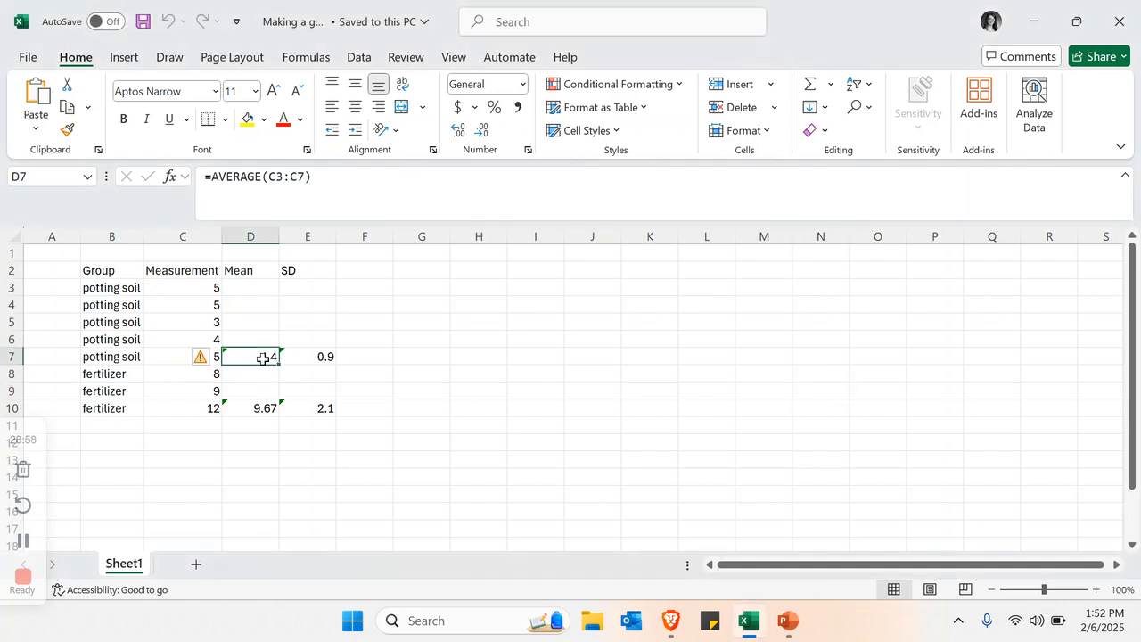
left_click(264, 408, "ctrl")
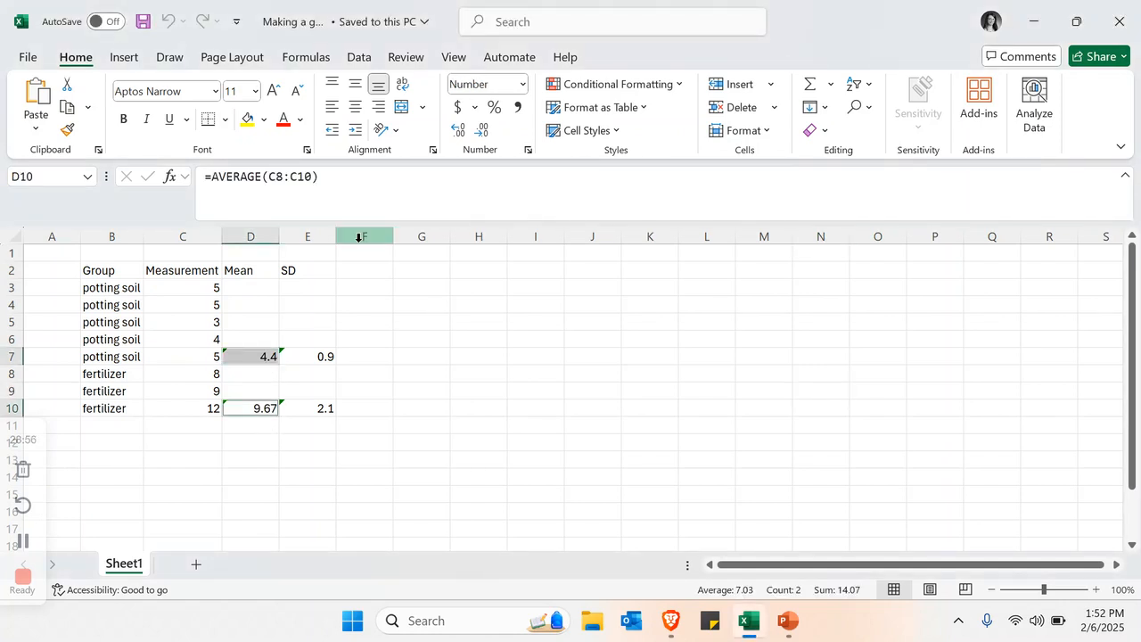
left_click(125, 59)
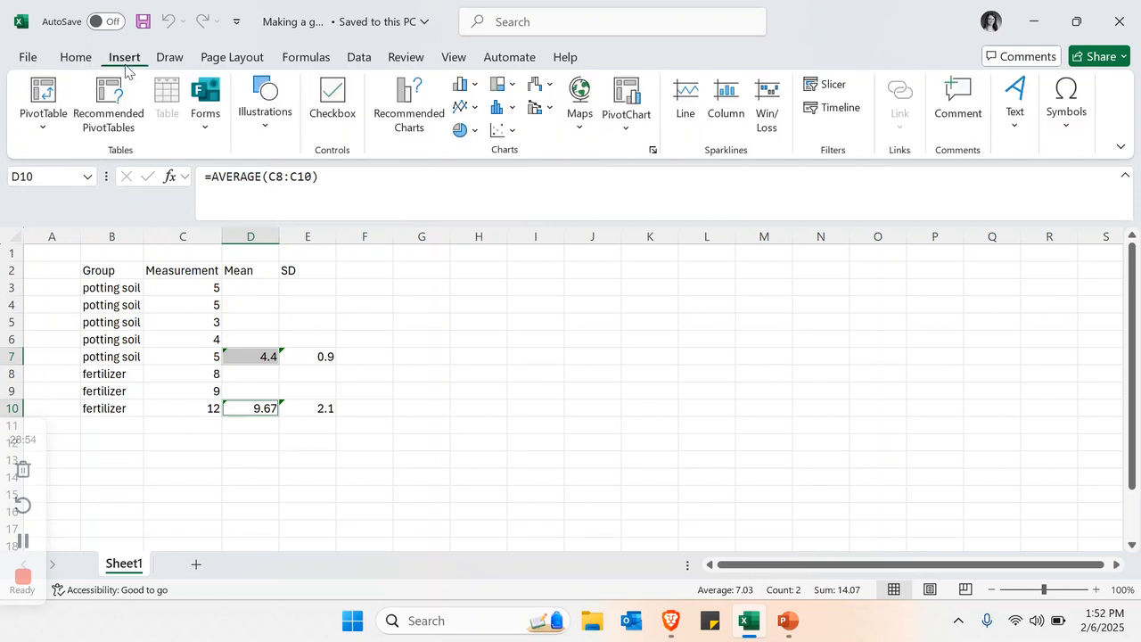
left_click(462, 87)
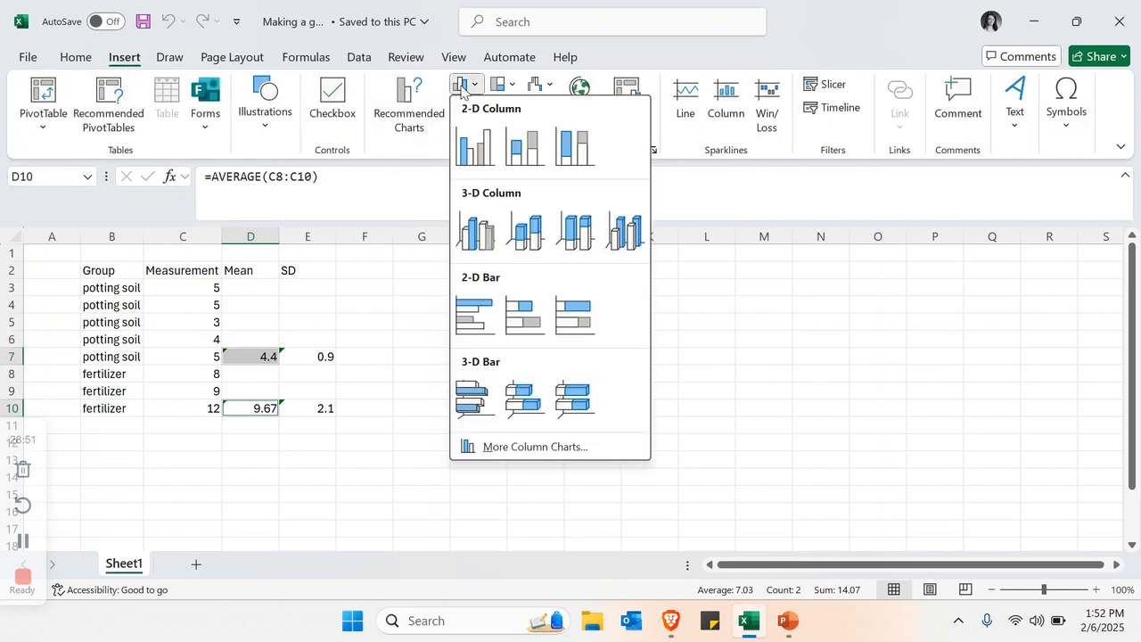
left_click(475, 147)
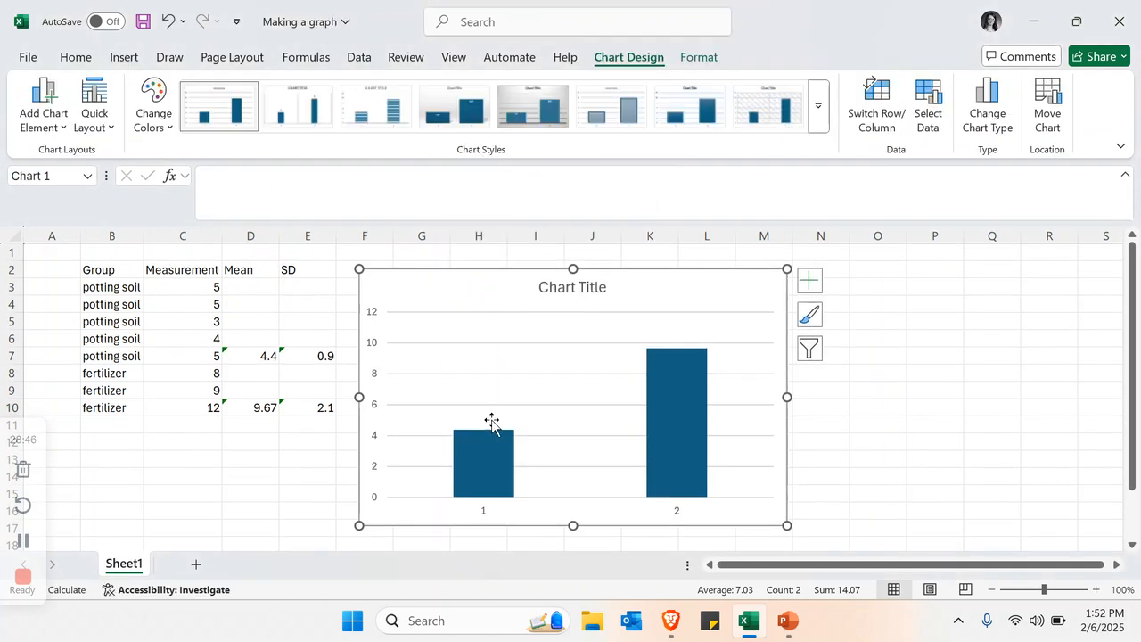
mouse_move(713, 468)
key("alt+Tab")
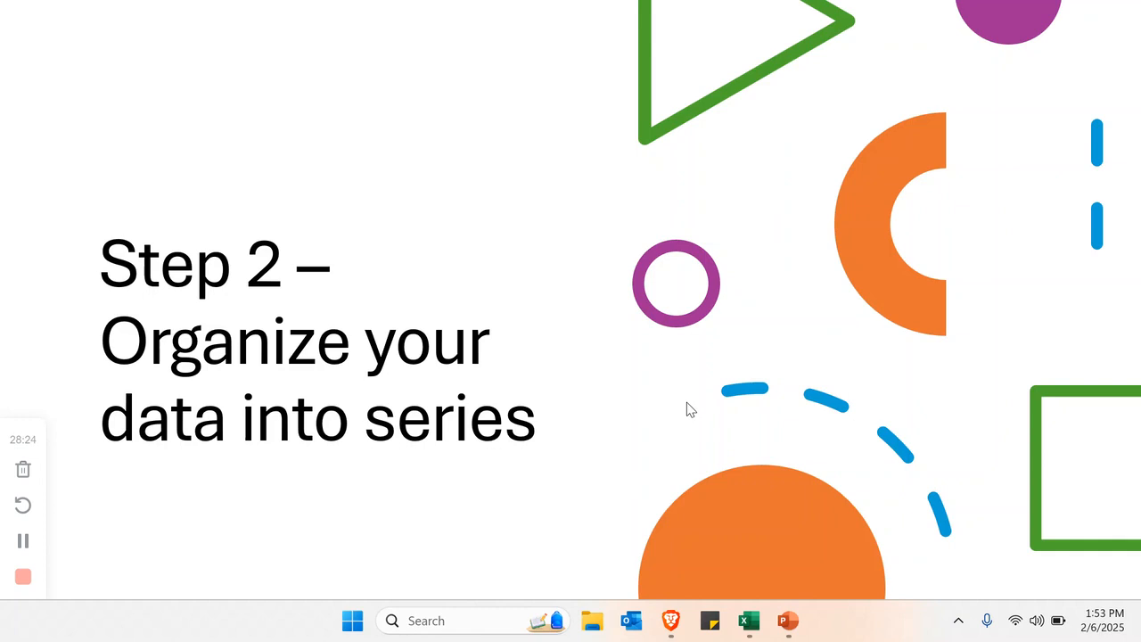
key("alt+Tab")
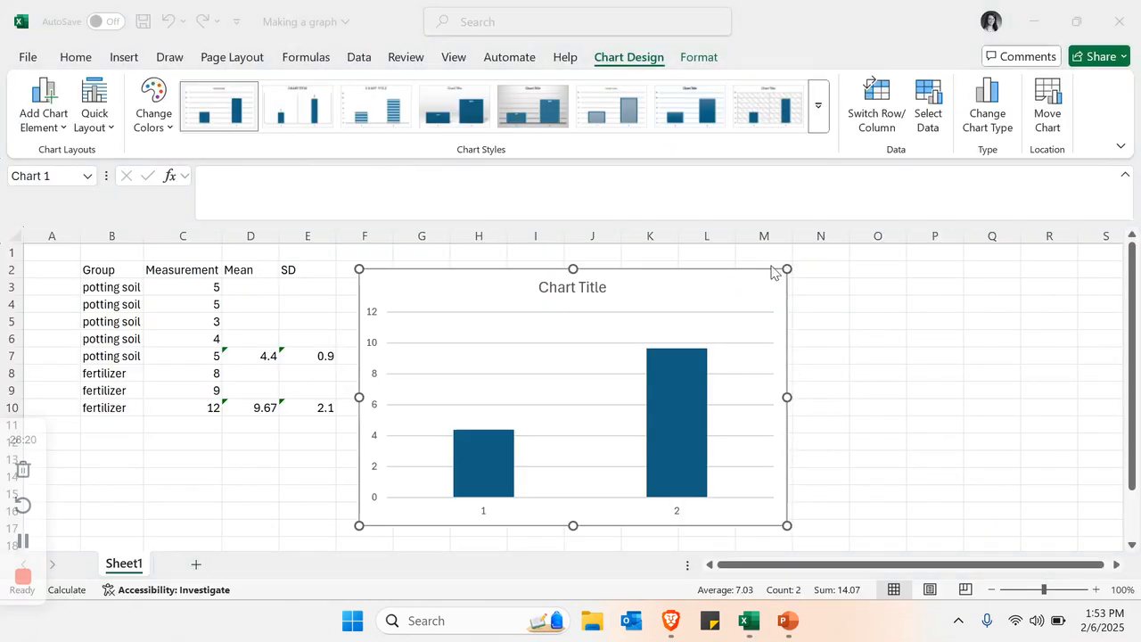
- Edit the chart's existing data series to take its name from cell B7 and its value from cell D7
left_click(933, 95)
left_click(933, 98)
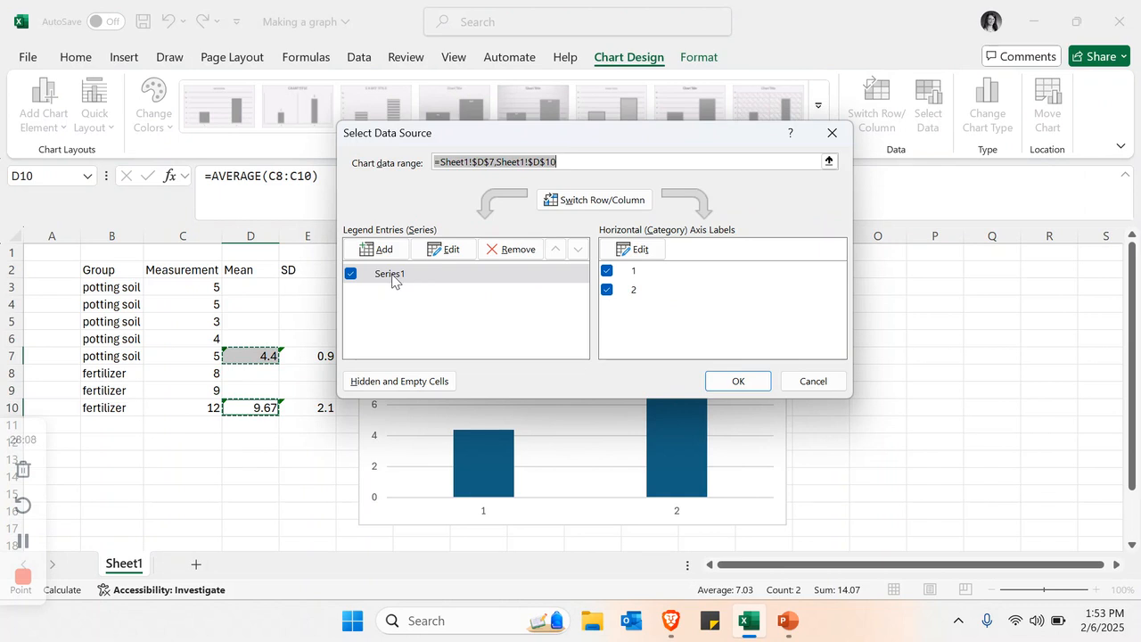
left_click(452, 250)
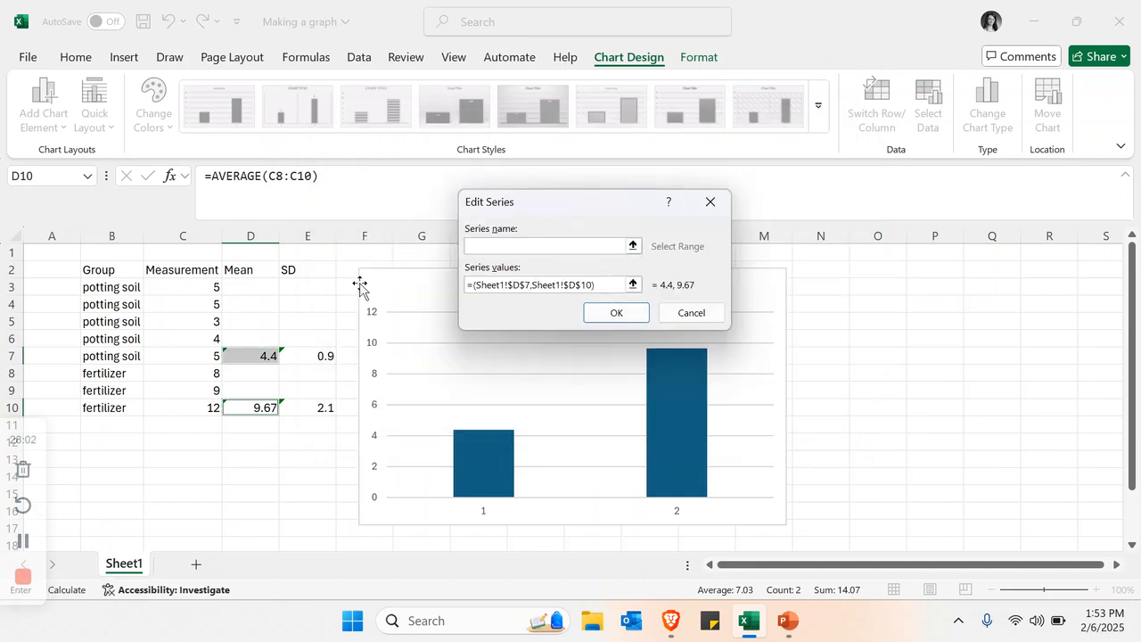
left_click(633, 246)
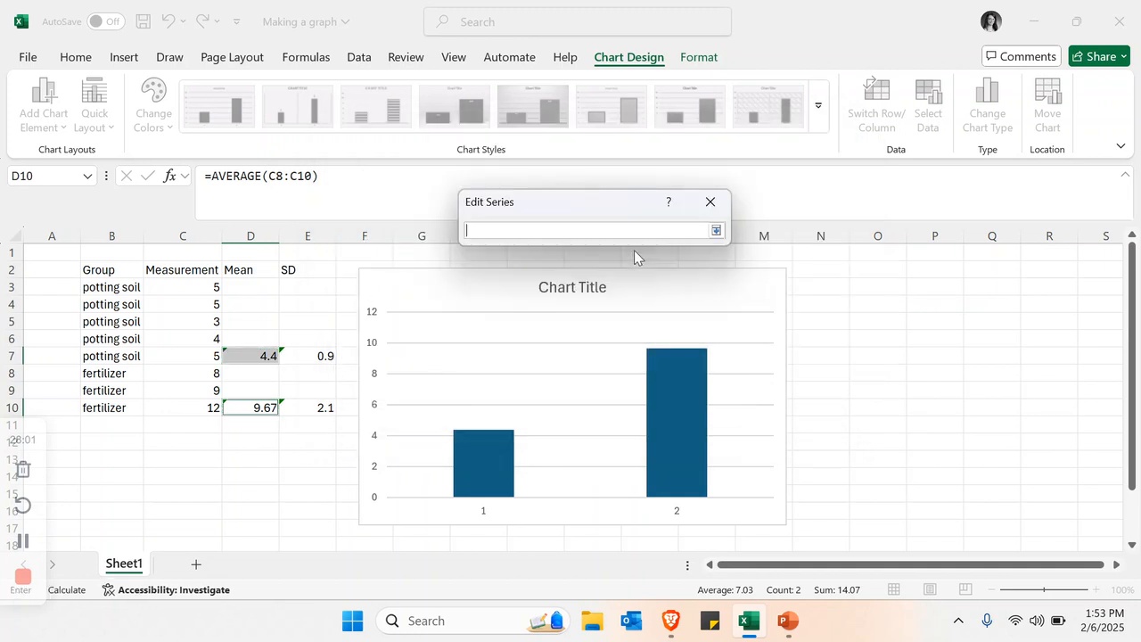
left_click(116, 356)
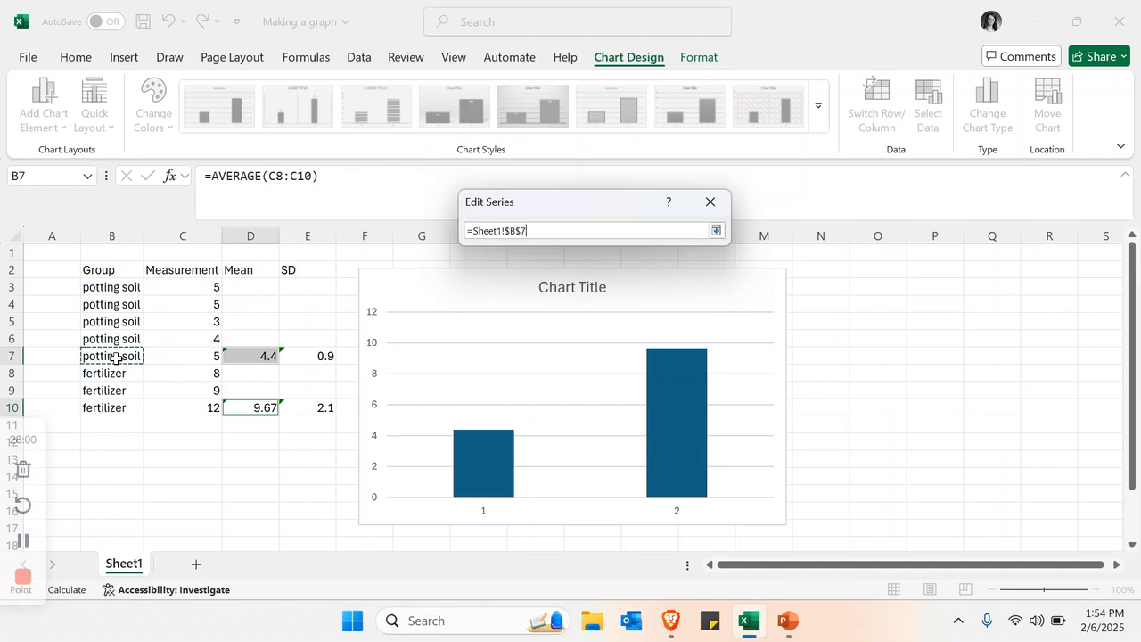
left_click(716, 230)
left_click(637, 283)
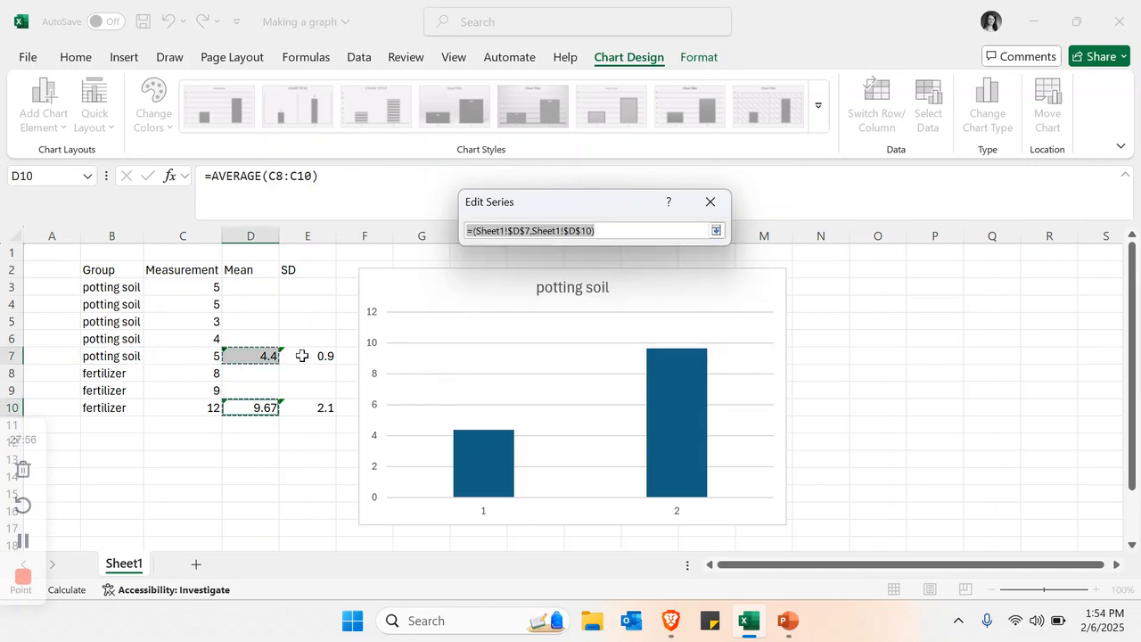
left_click(258, 352)
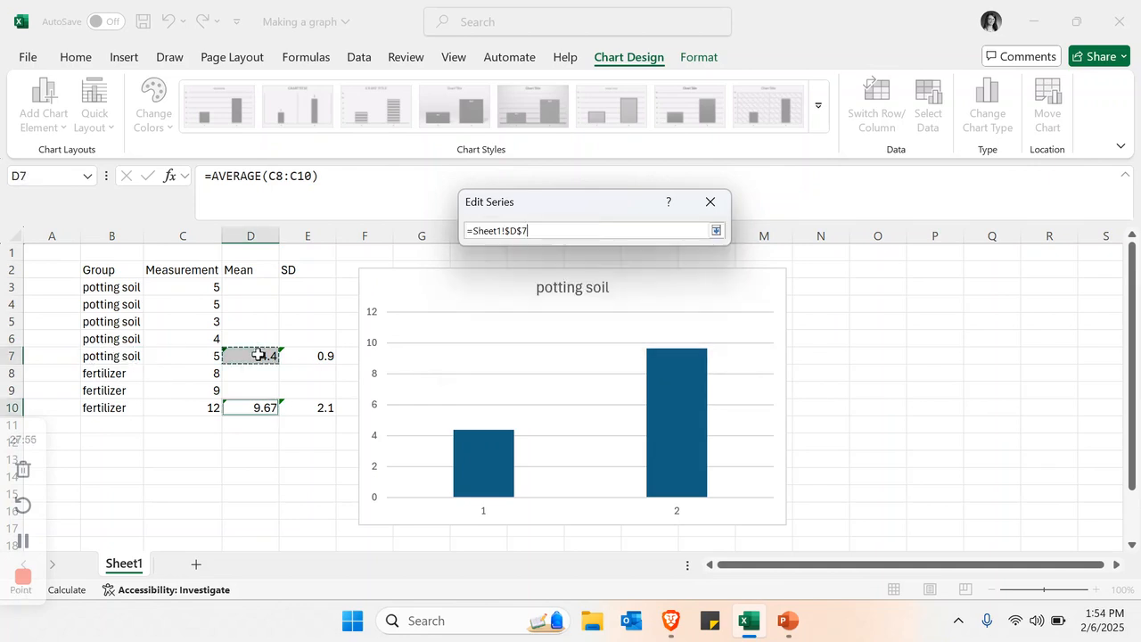
left_click(716, 230)
left_click(616, 312)
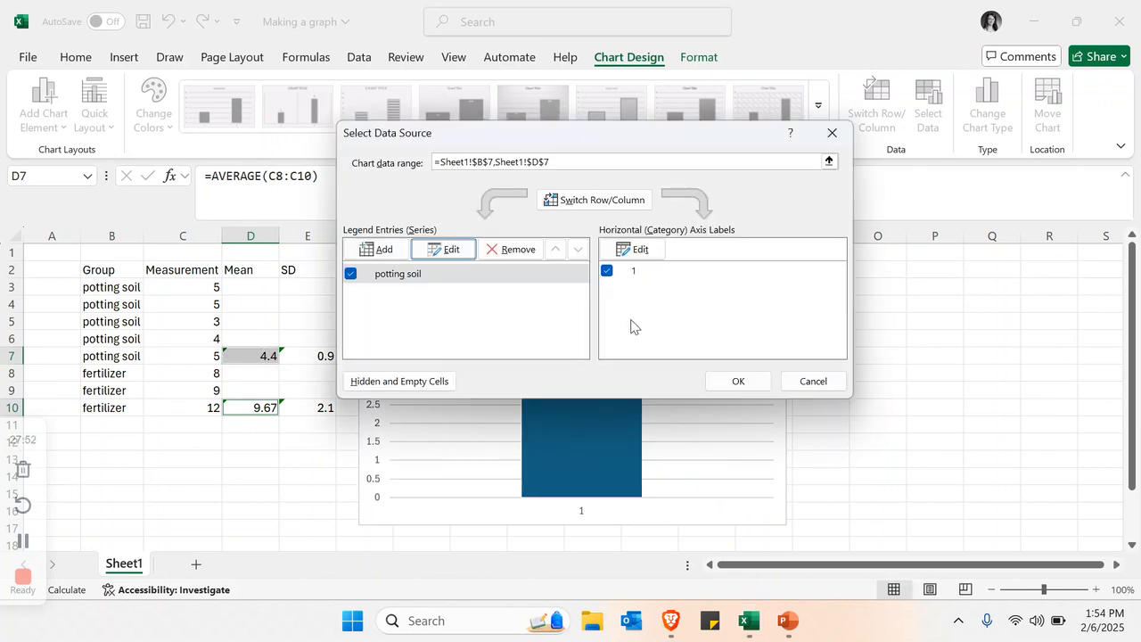
- Add a second data series to the chart, named from cell B8 with its value from cell D10
left_click(384, 251)
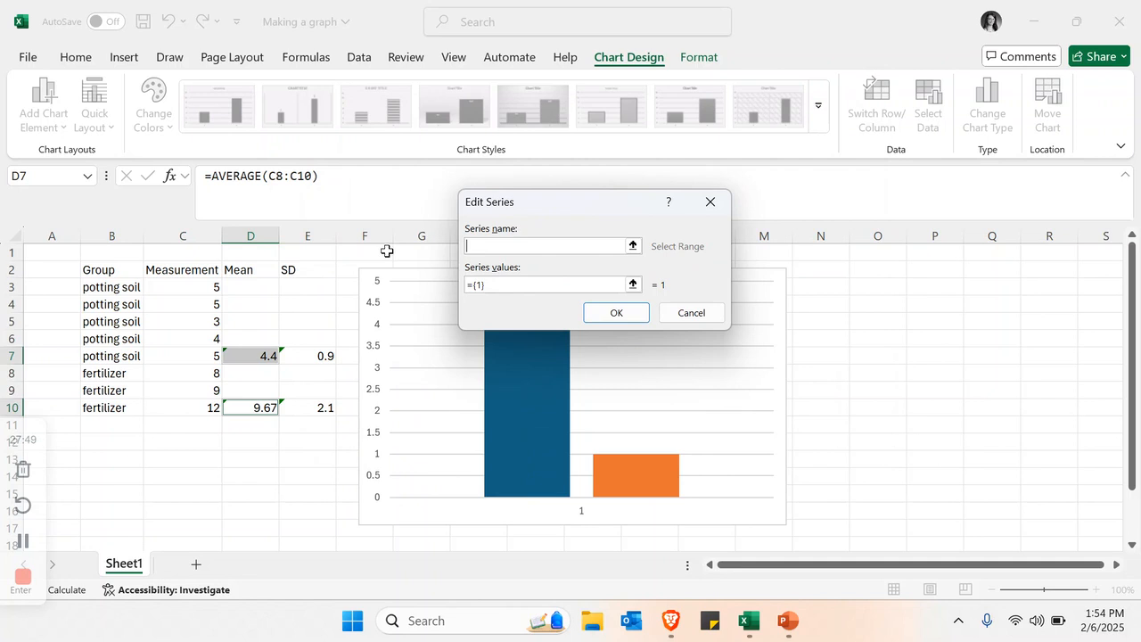
left_click(633, 247)
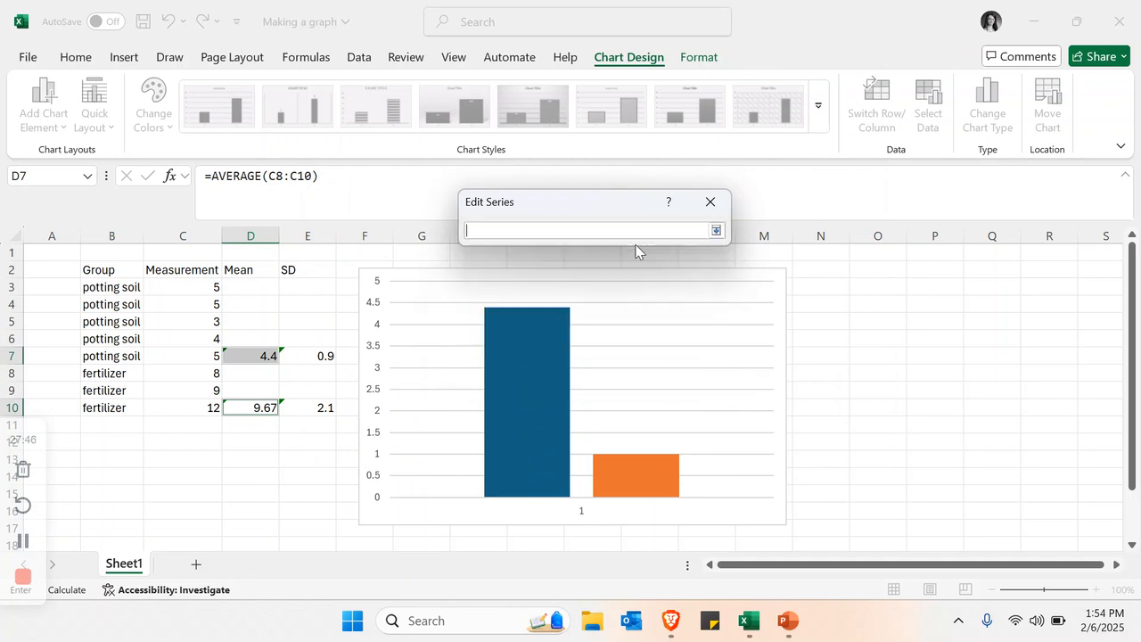
left_click(112, 373)
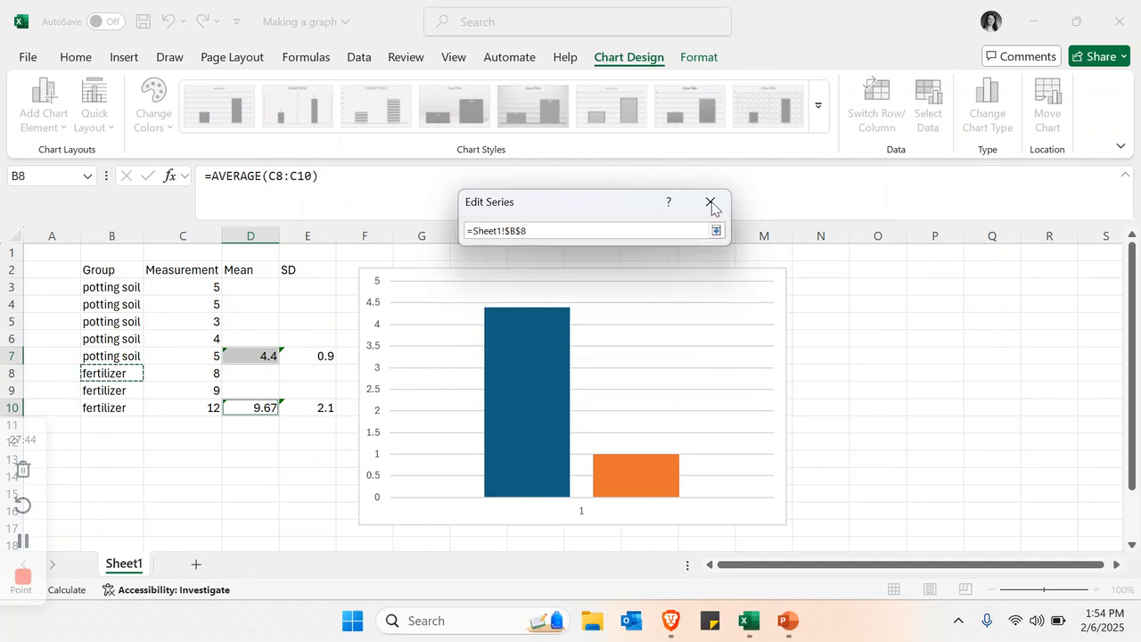
left_click(715, 230)
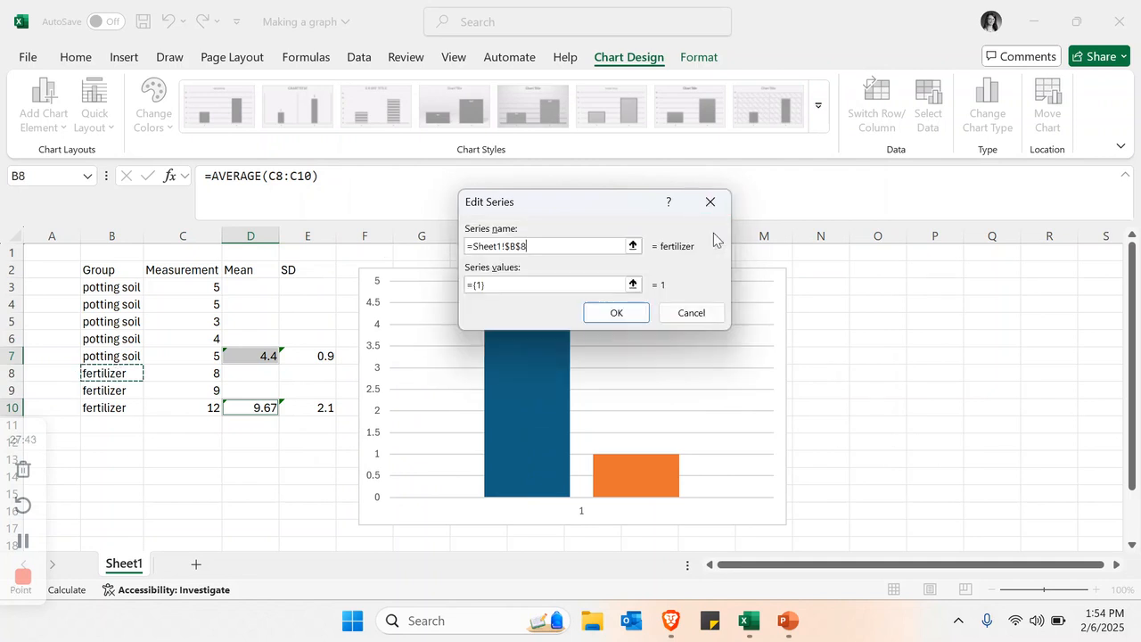
left_click(632, 284)
left_click(265, 411)
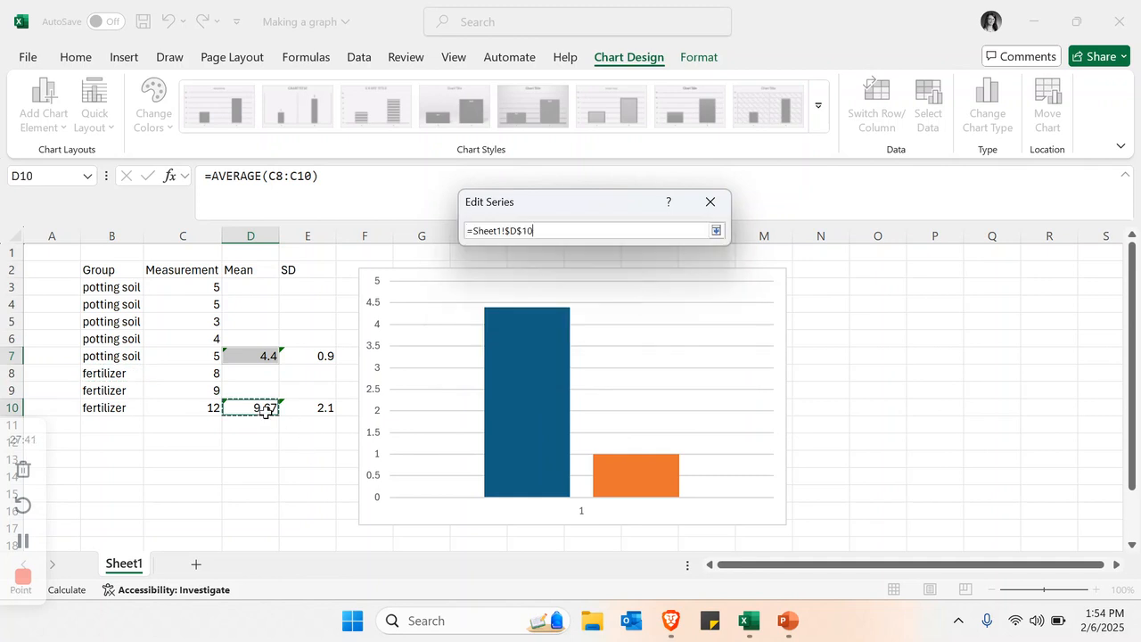
left_click(715, 230)
left_click(616, 313)
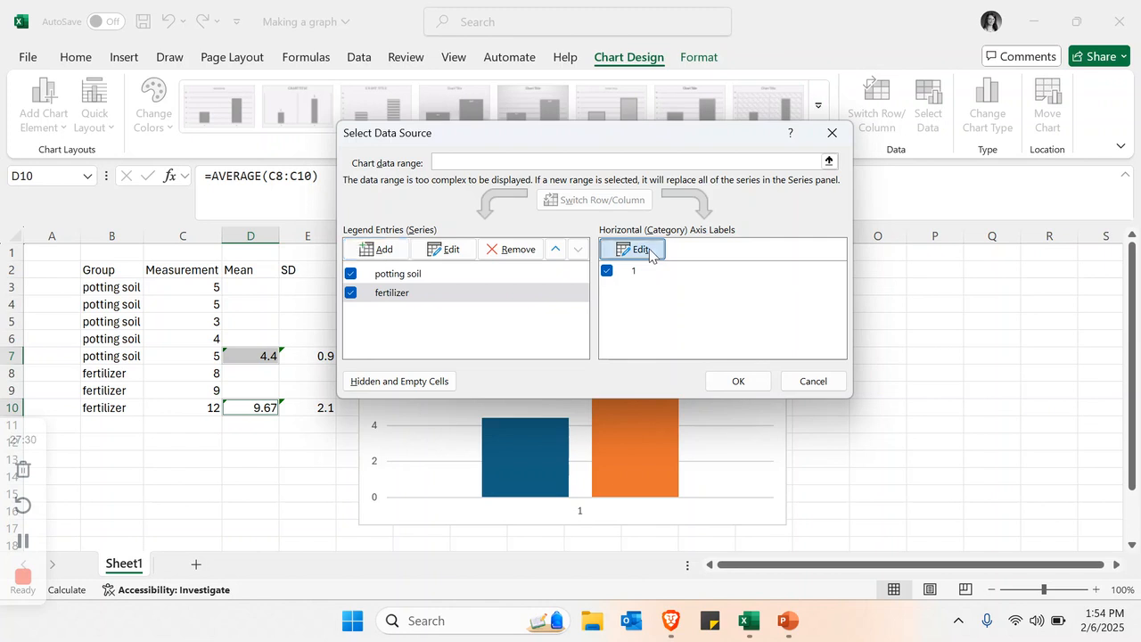
- Set the chart's horizontal category axis label to "Growth medium" and apply the data source changes
left_click(640, 249)
type("Growth medium")
left_click(614, 292)
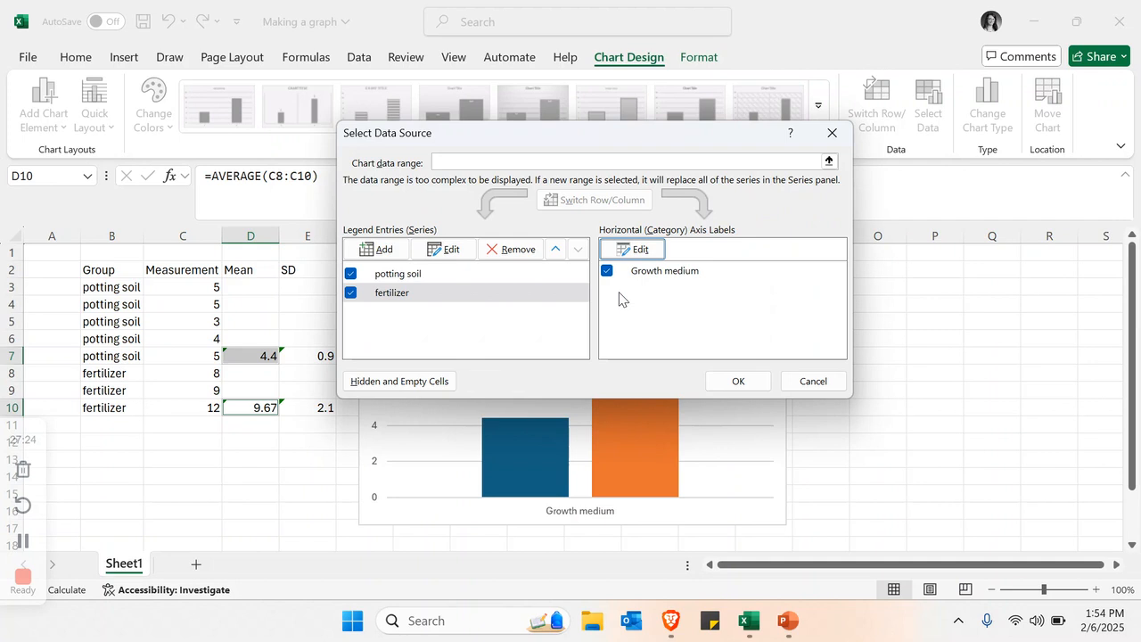
left_click(722, 382)
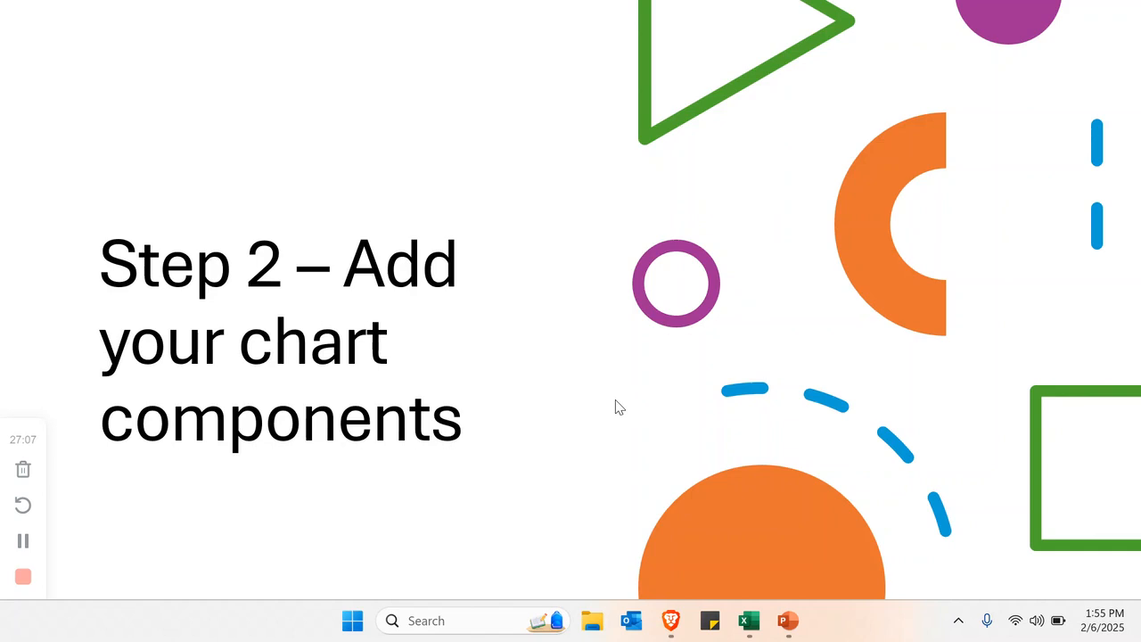
- Switch back to Excel and add axis titles and a legend to the column chart
key("alt+Tab")
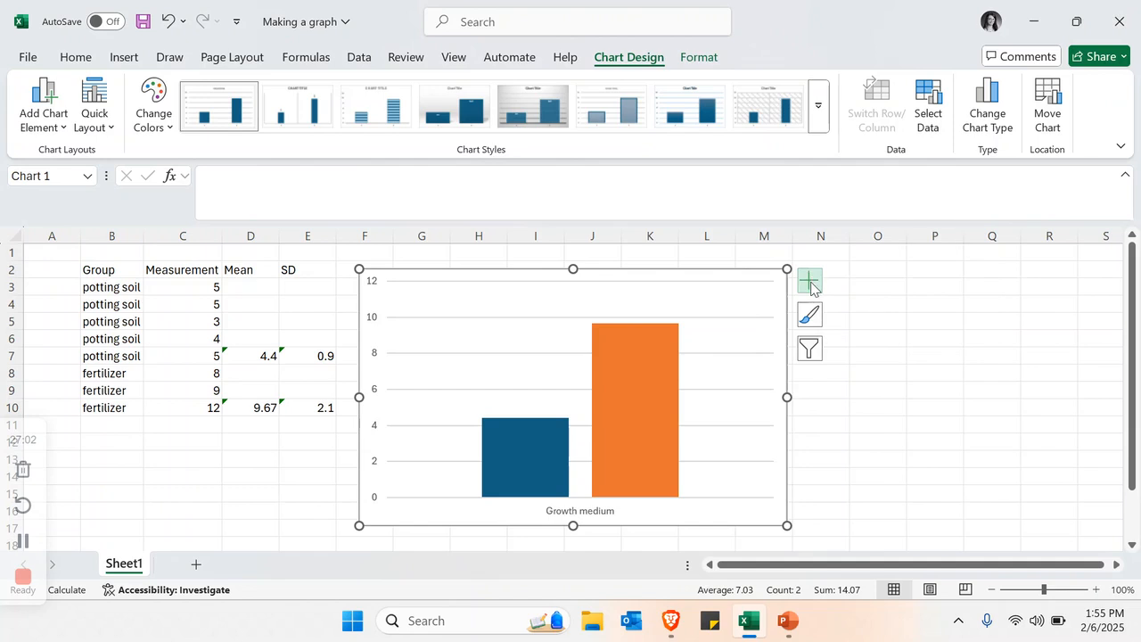
left_click(813, 287)
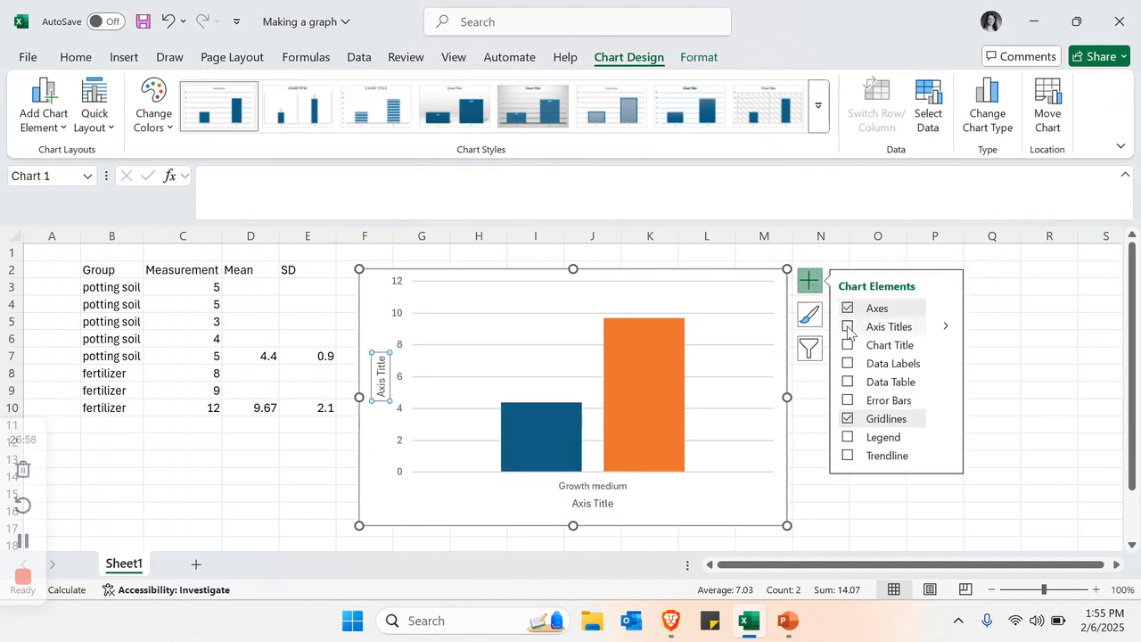
left_click(848, 328)
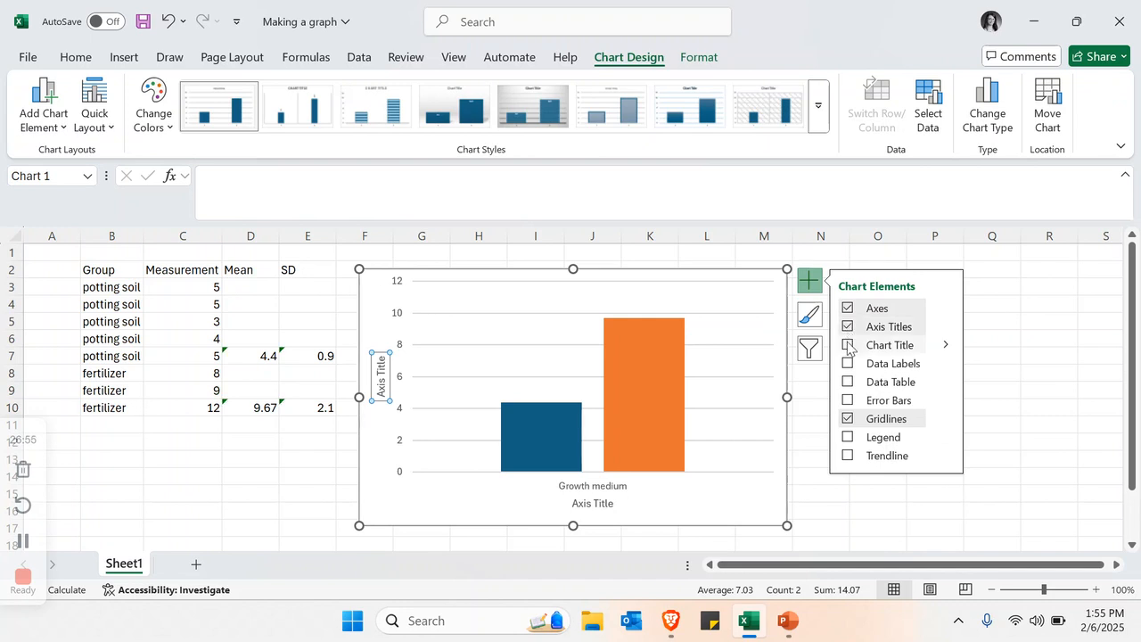
left_click(848, 437)
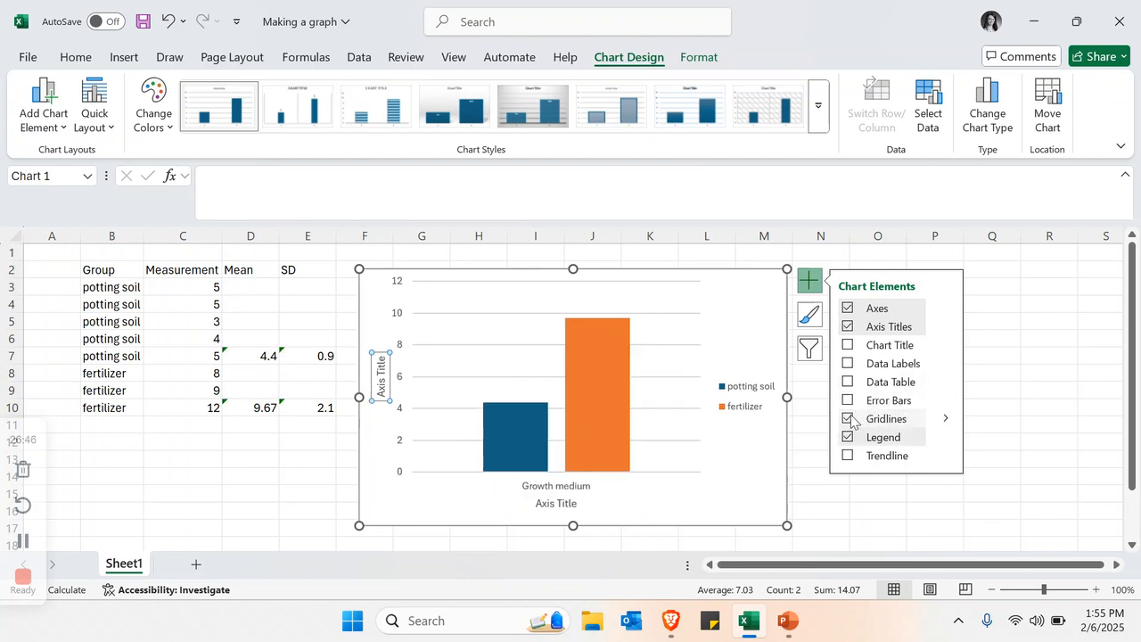
- Delete the placeholder title of the chart's horizontal axis
left_click(739, 490)
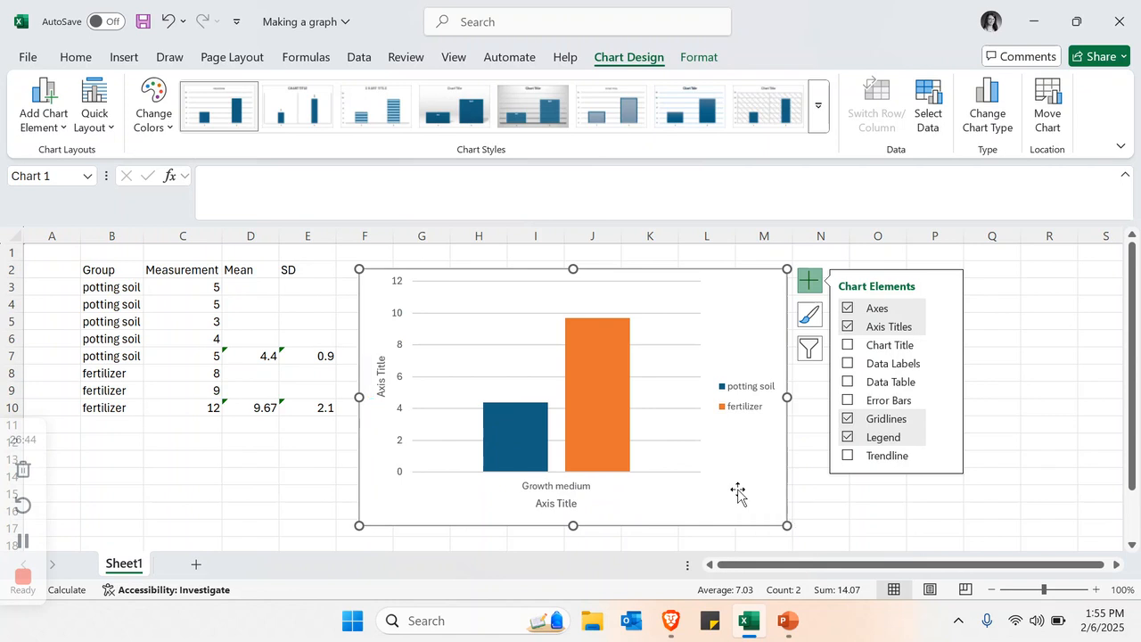
left_click(560, 506)
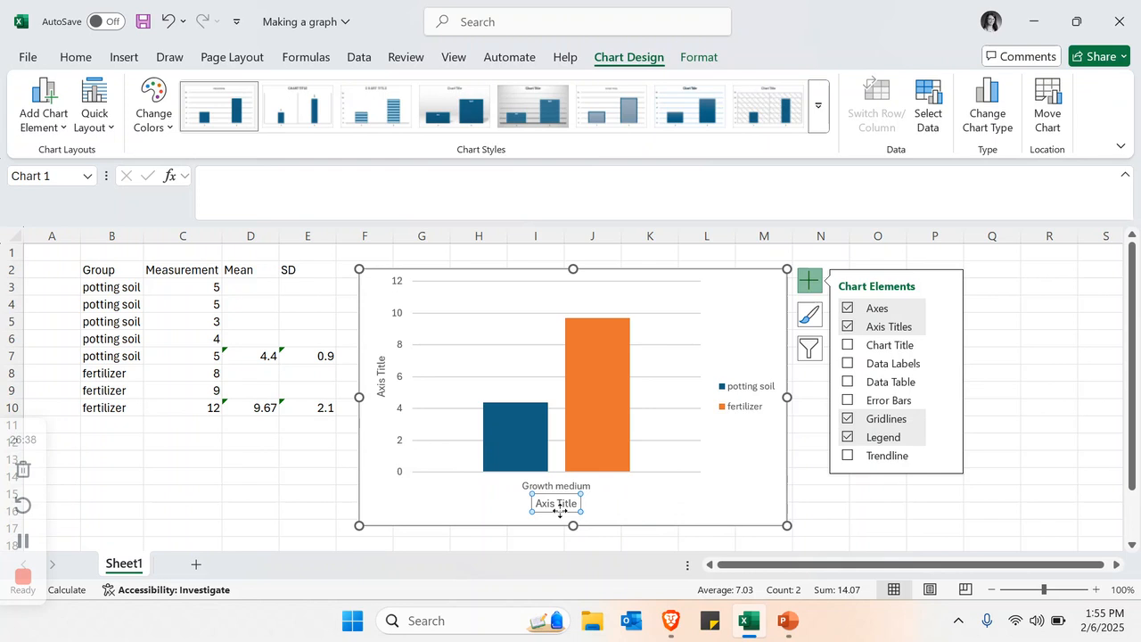
key("Delete")
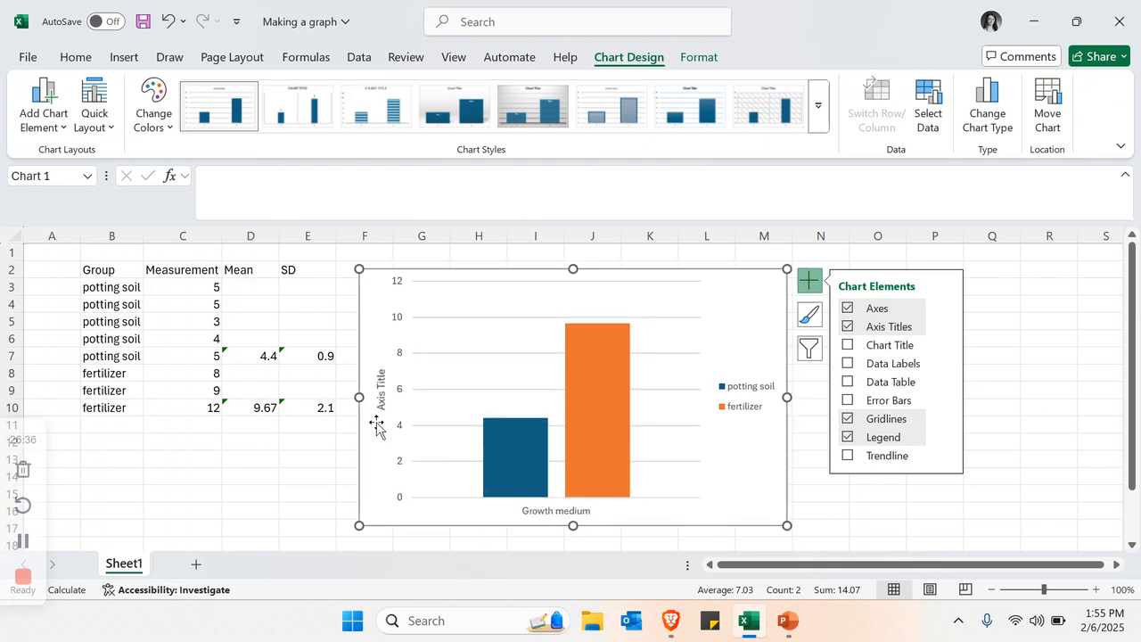
- Set the chart's vertical axis title to "Height (cm)"
left_click(375, 393)
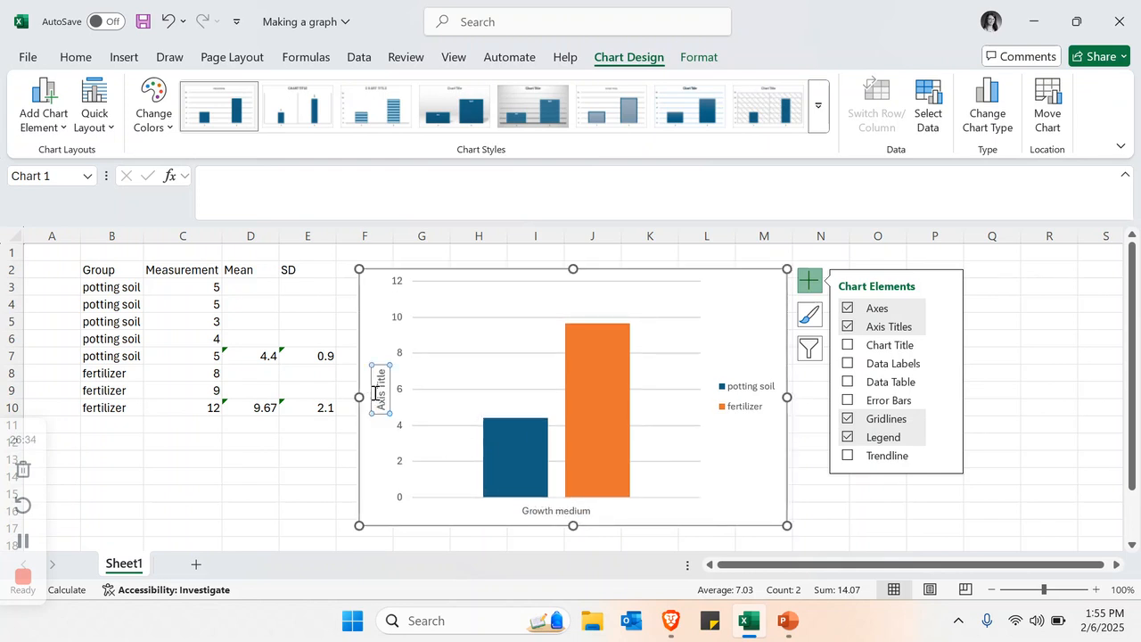
left_click(378, 392)
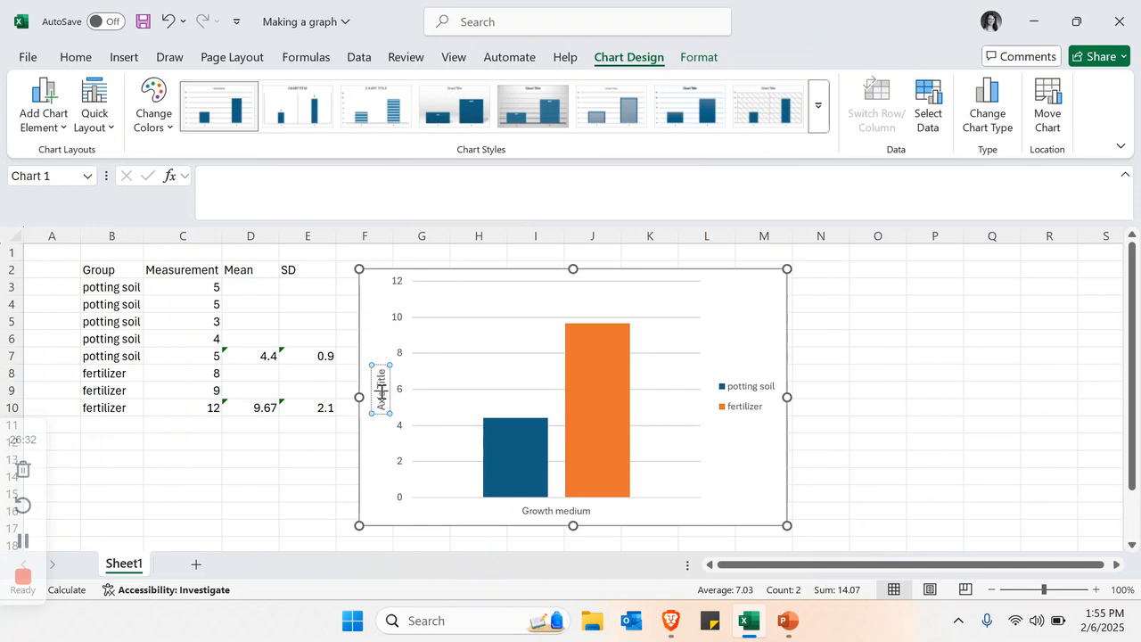
triple_click(382, 394)
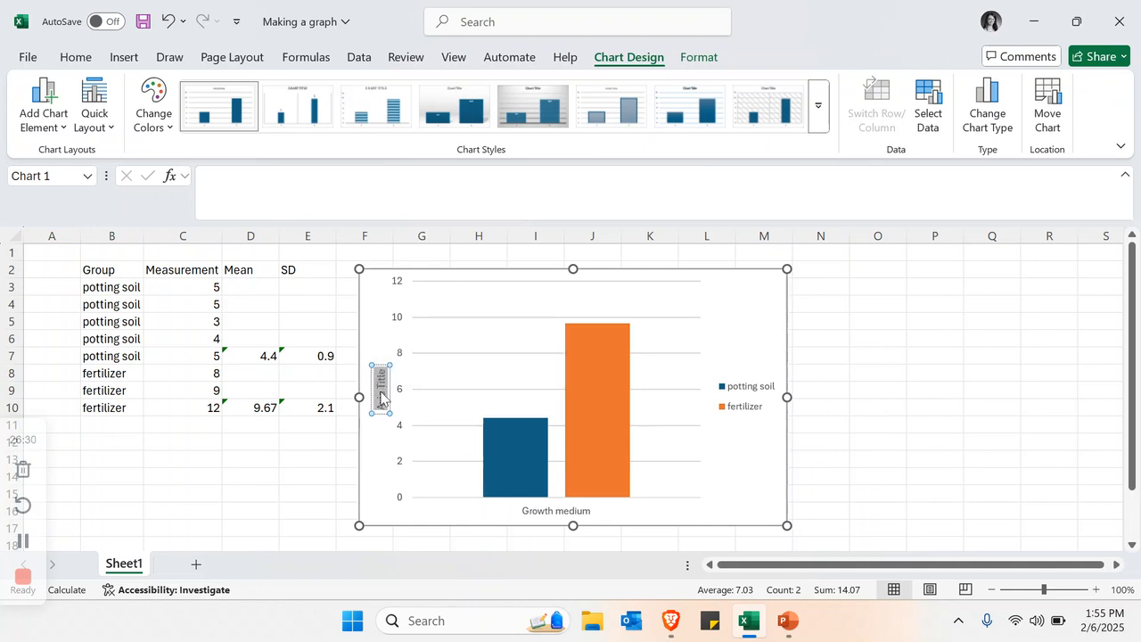
type("Height (")
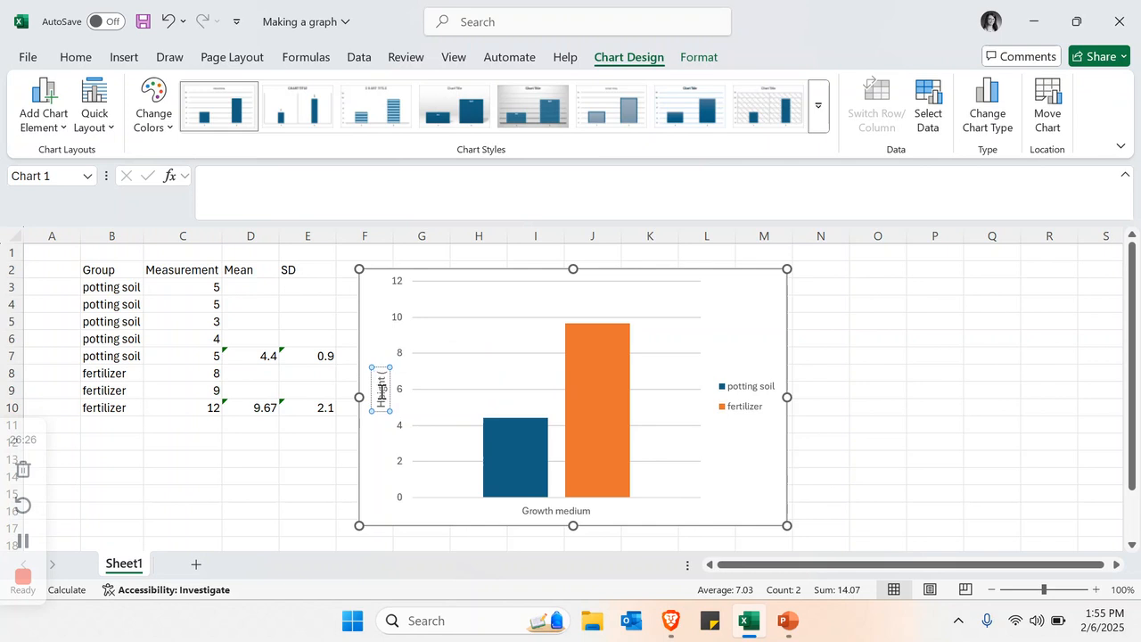
type("cm)")
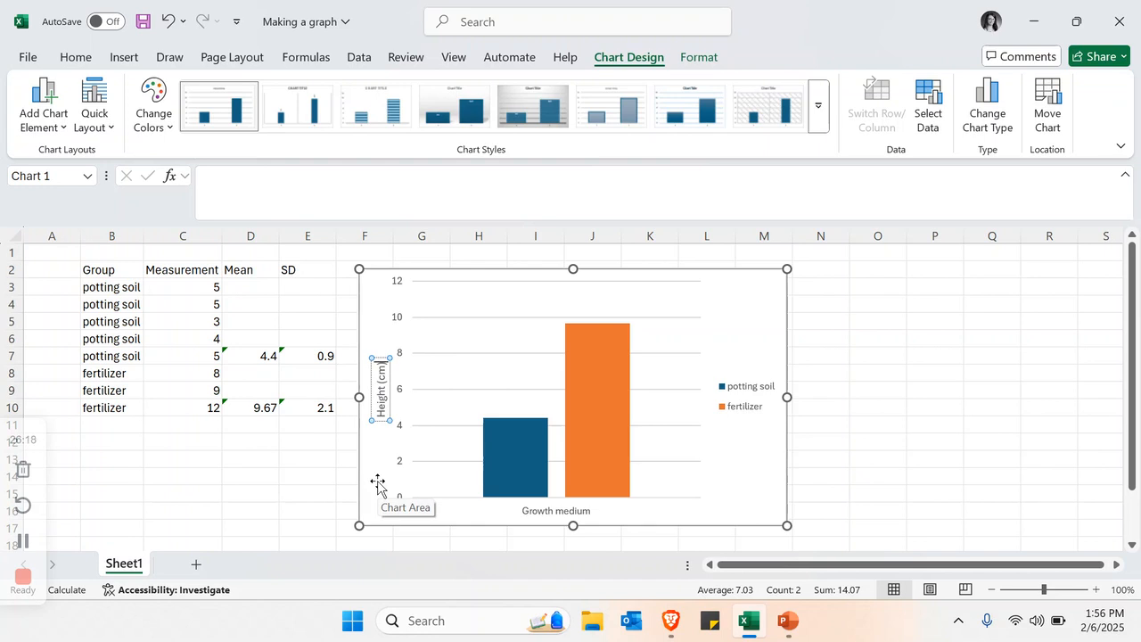
left_click(749, 488)
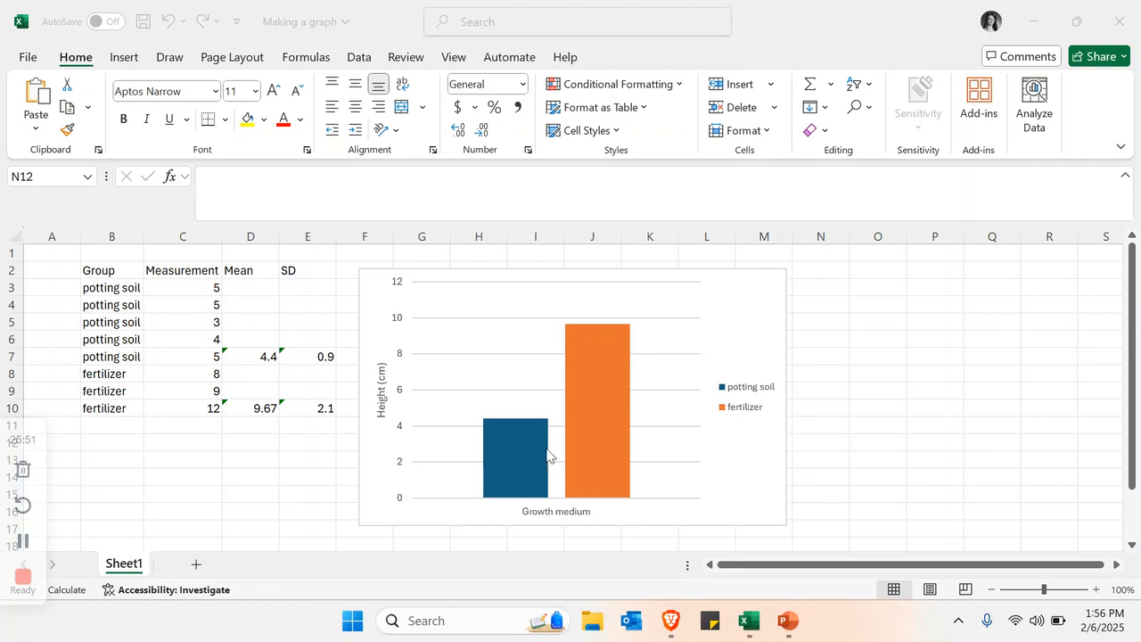
- Add error bars to the potting soil column and set their error amount to Custom
mouse_move(517, 465)
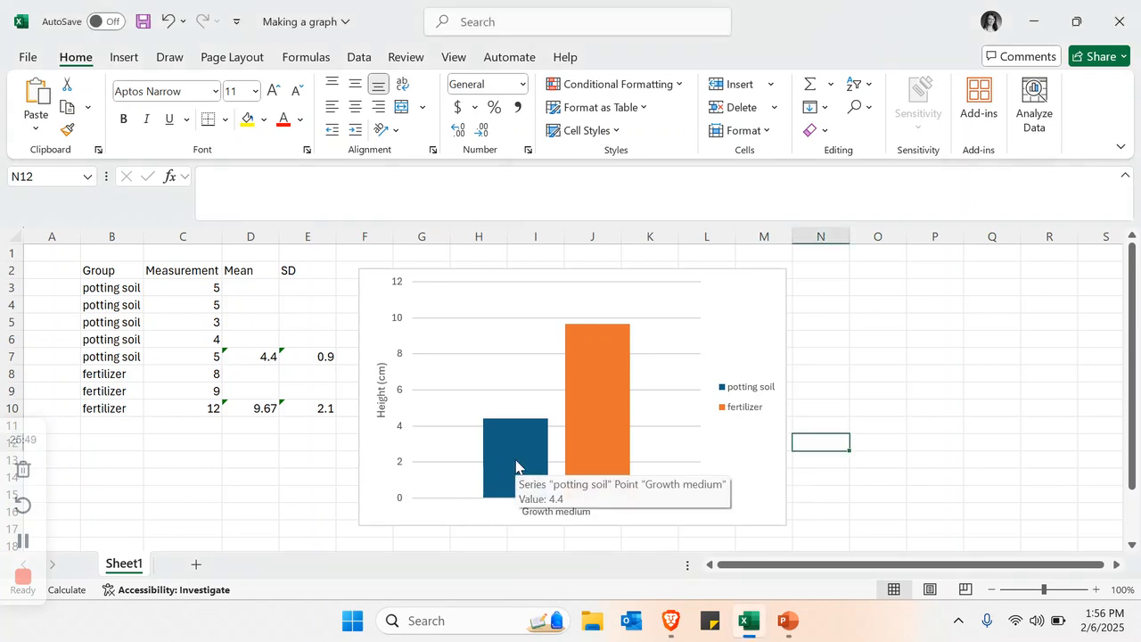
left_click(517, 446)
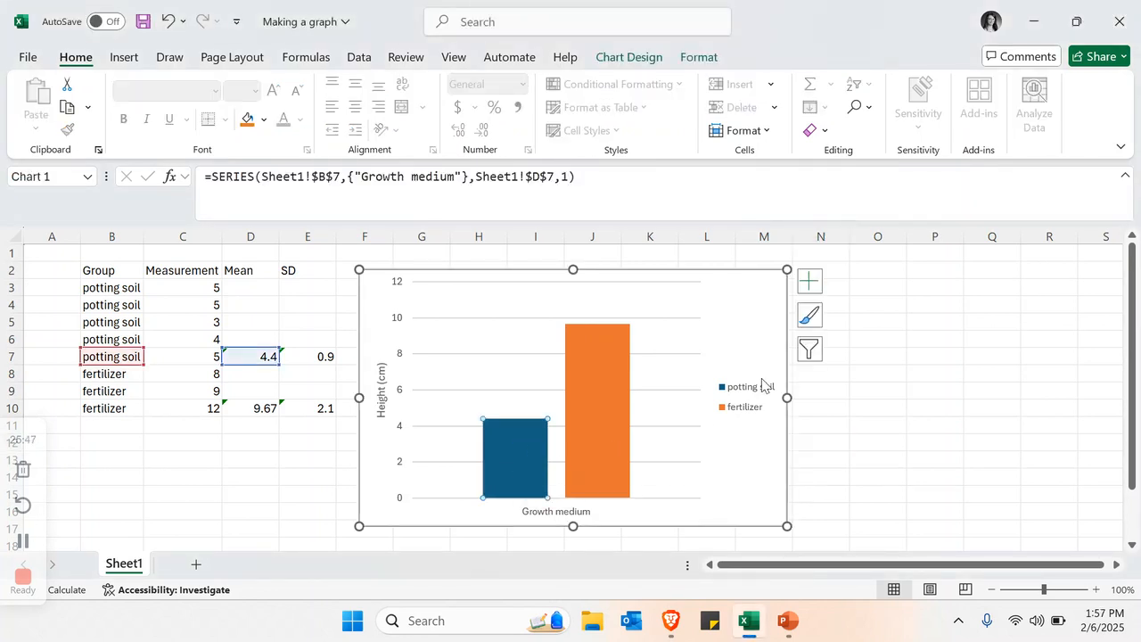
left_click(812, 283)
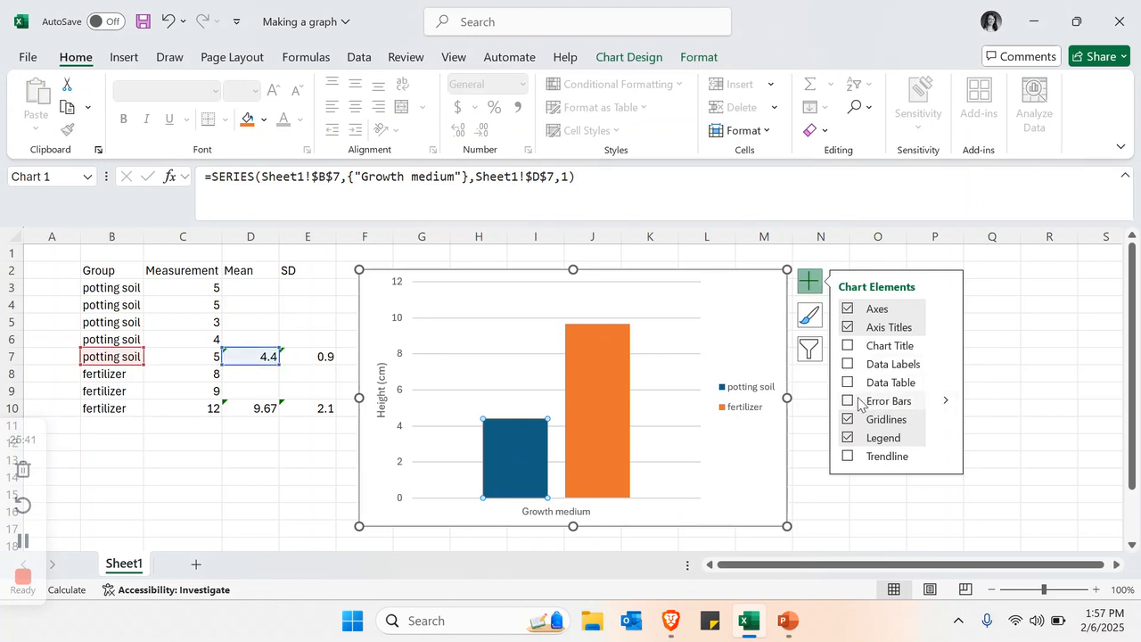
left_click(946, 403)
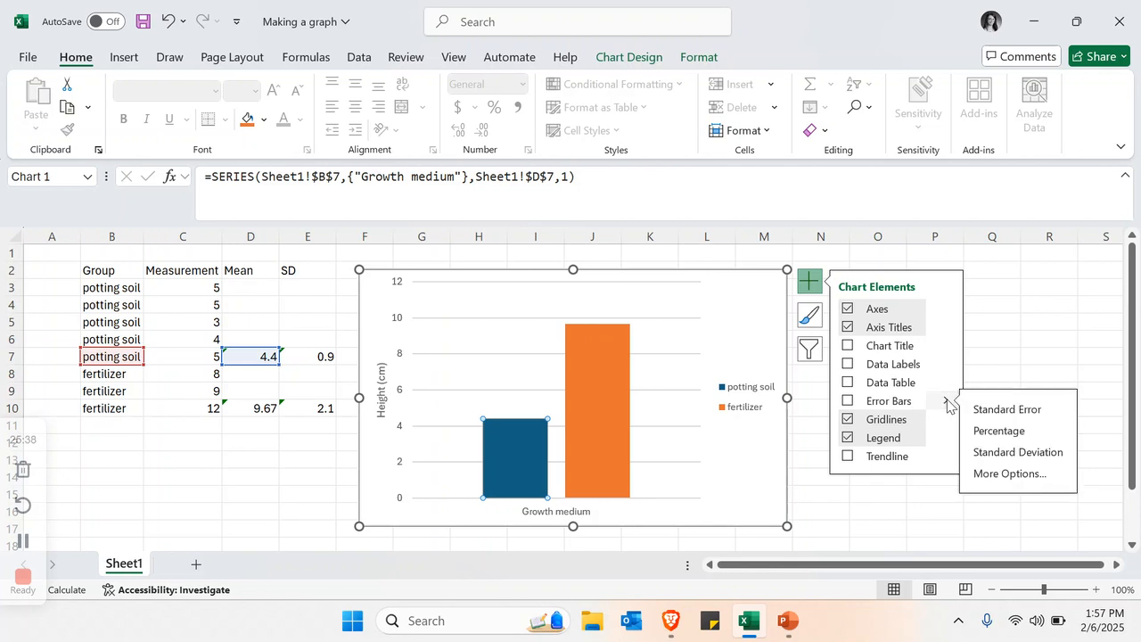
left_click(1000, 473)
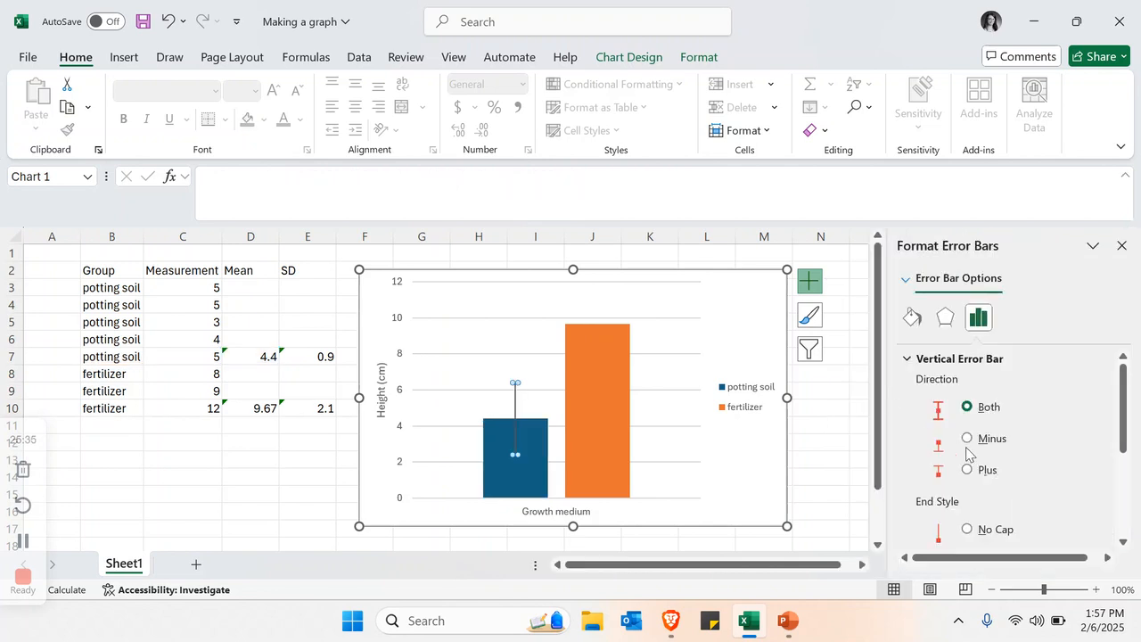
scroll(970, 455, "down", 3)
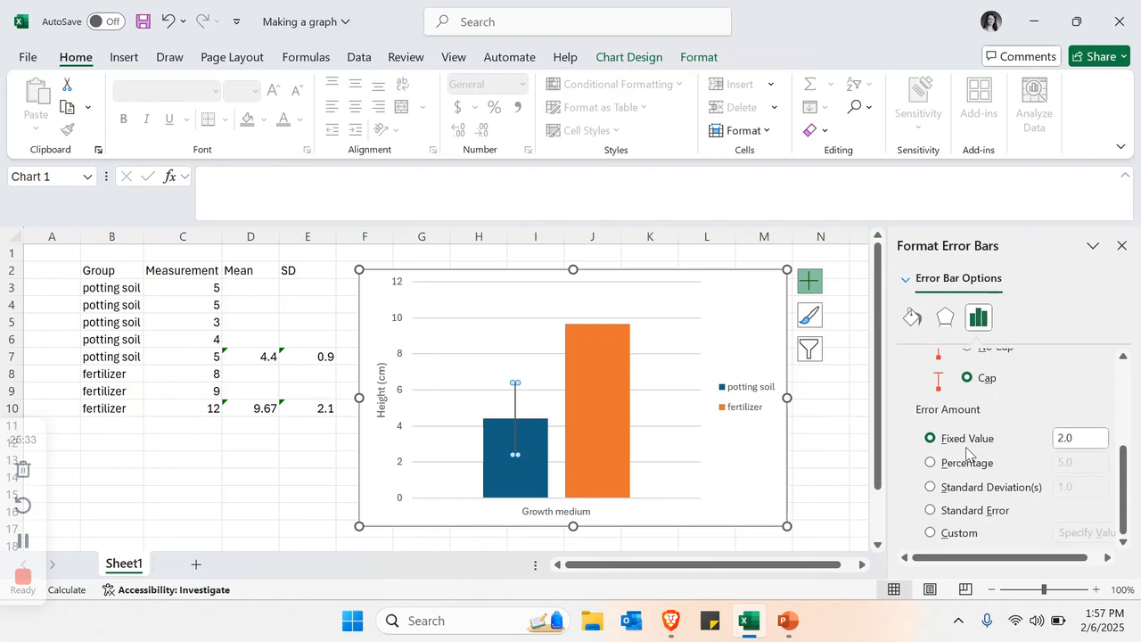
left_click(931, 533)
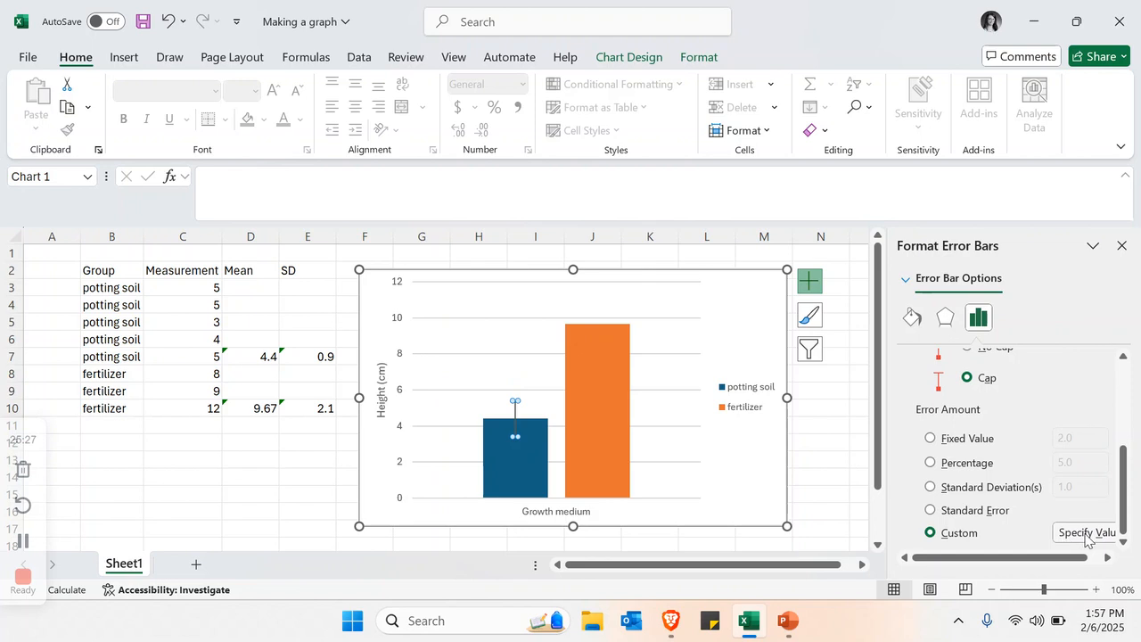
- Specify the potting soil SD in cell E7 as both the positive and negative custom error value
left_click(1085, 534)
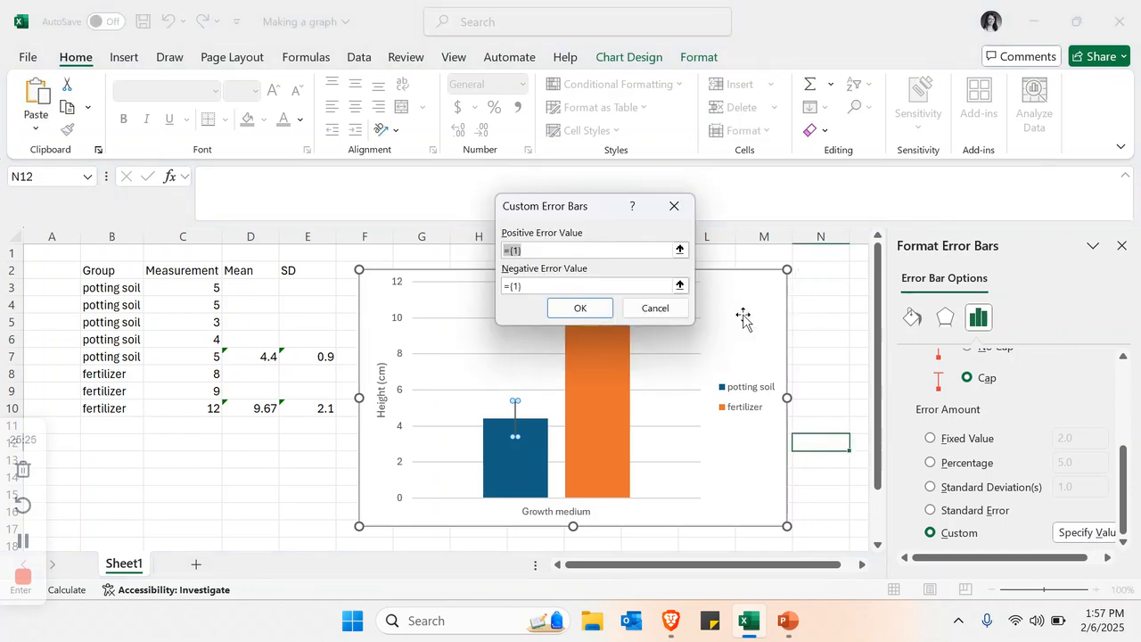
left_click(680, 251)
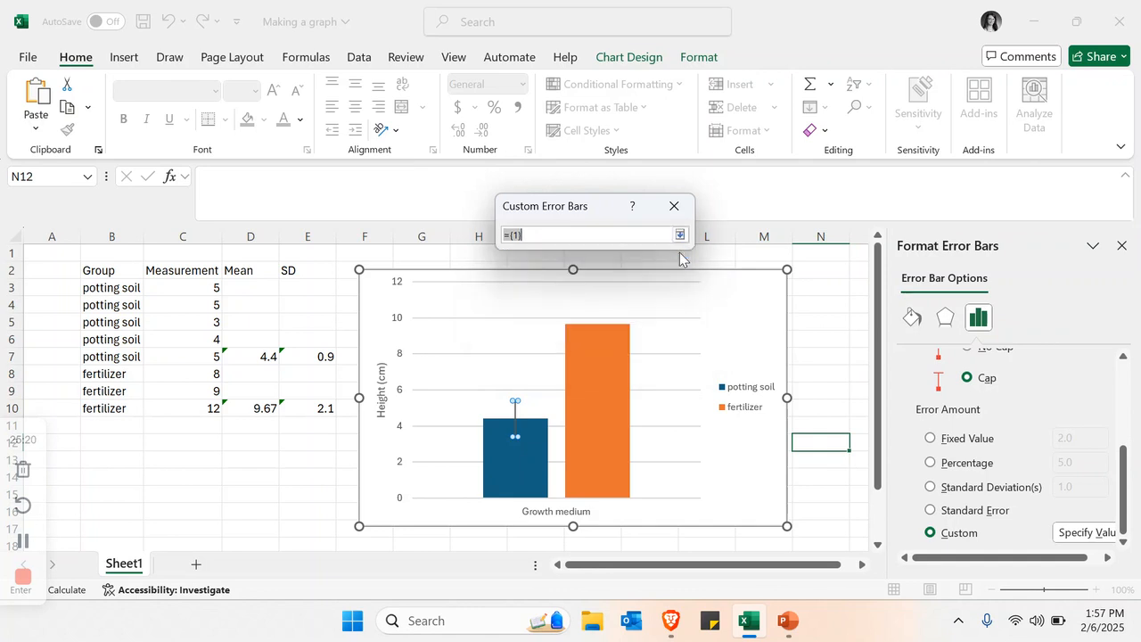
left_click(312, 355)
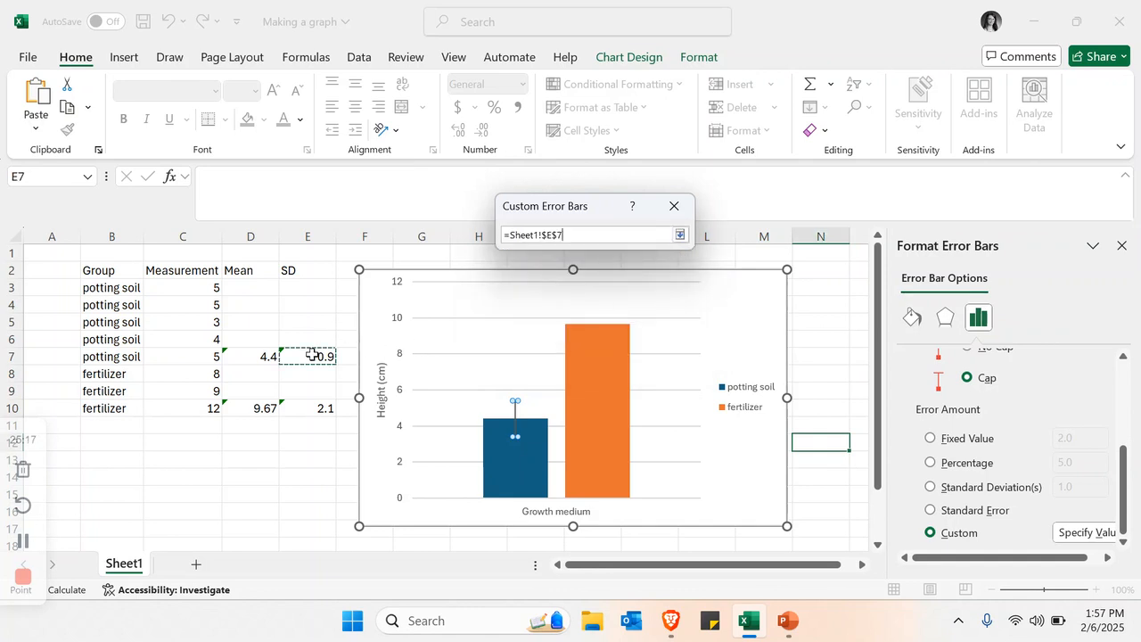
left_click(680, 234)
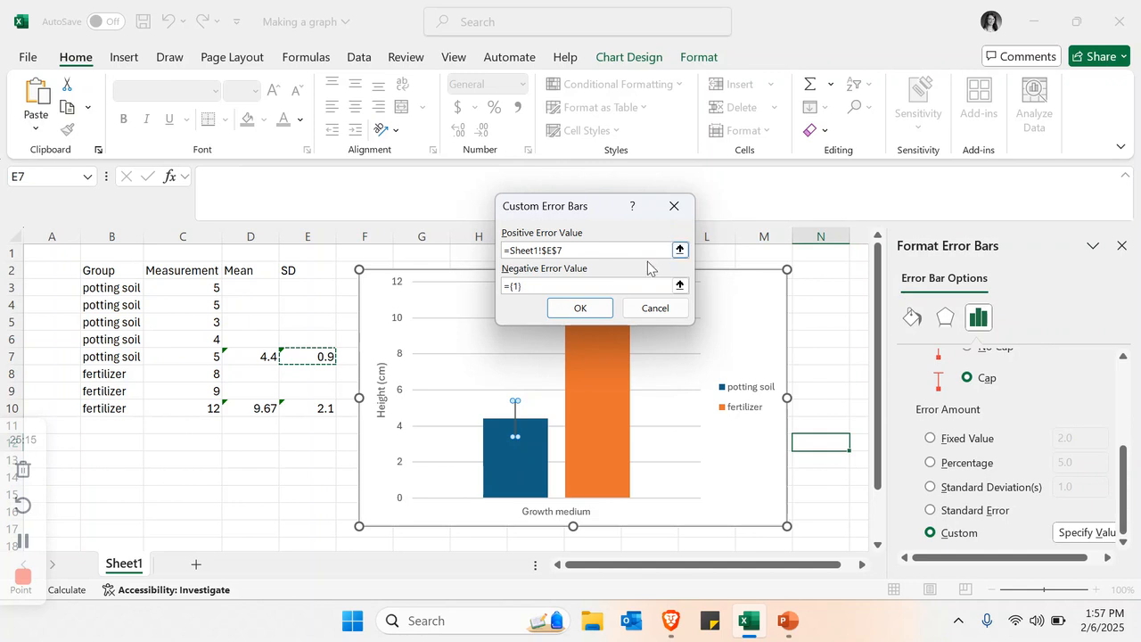
left_click(680, 283)
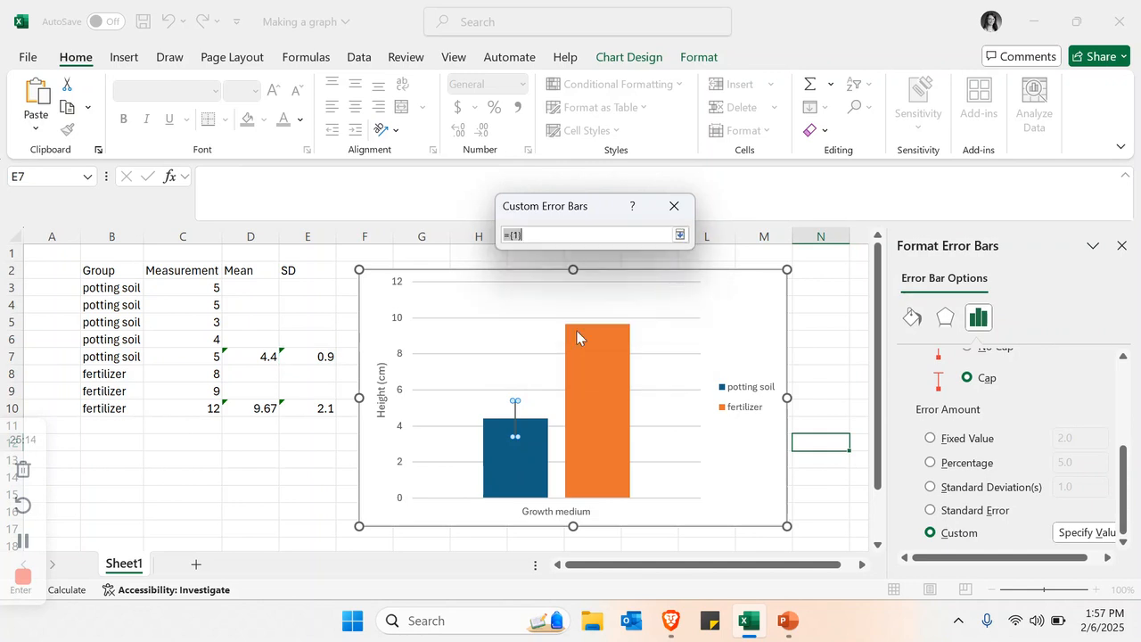
left_click(314, 356)
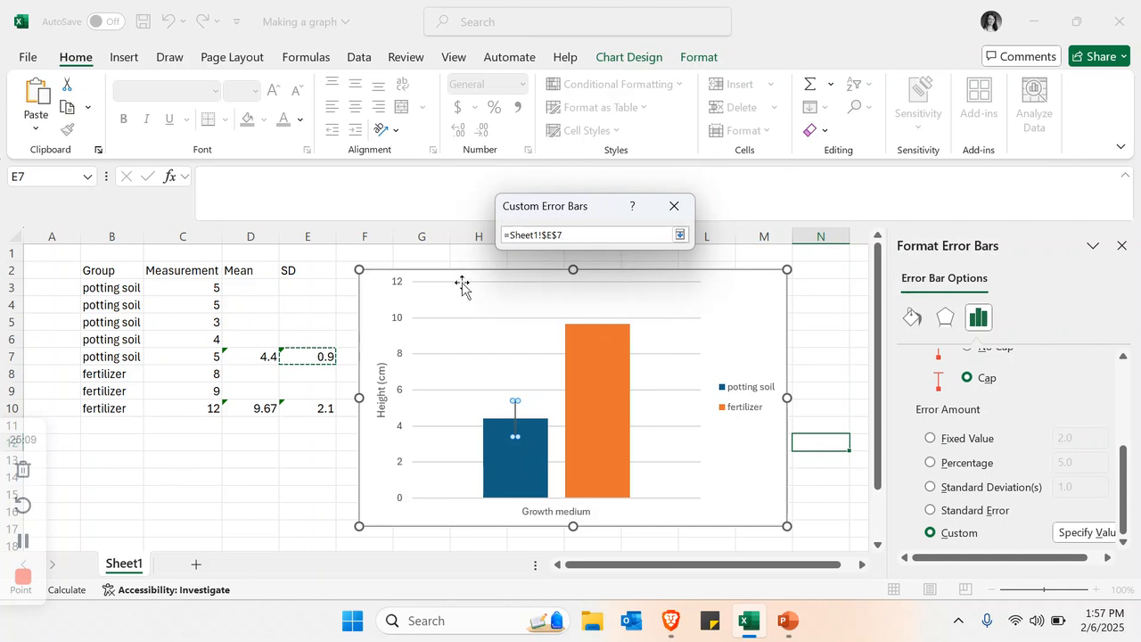
left_click(680, 236)
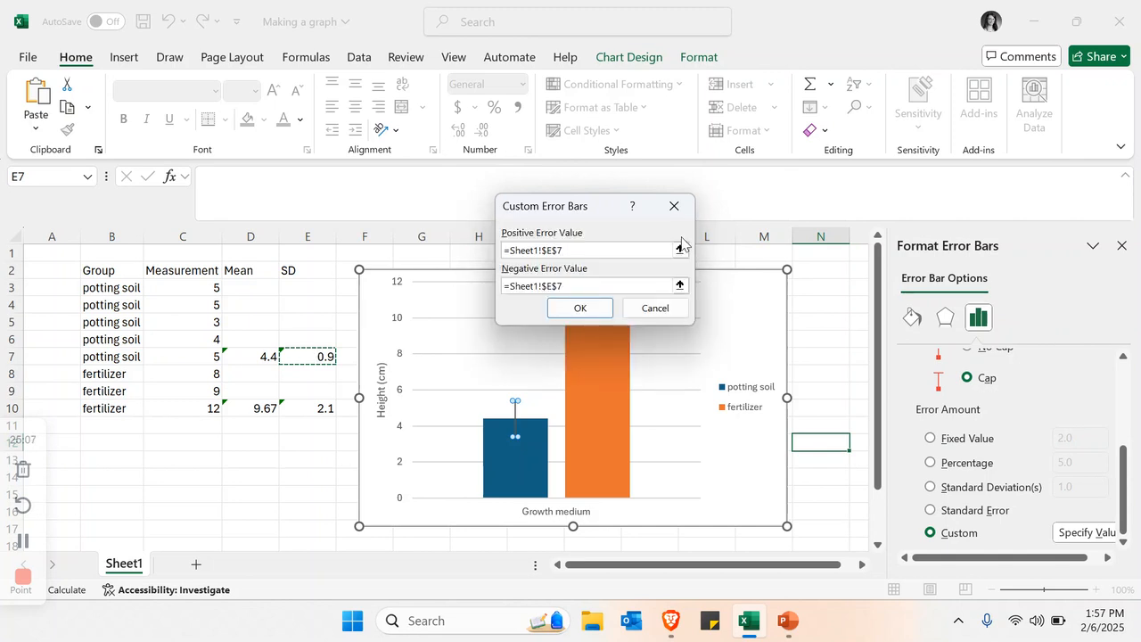
left_click(581, 310)
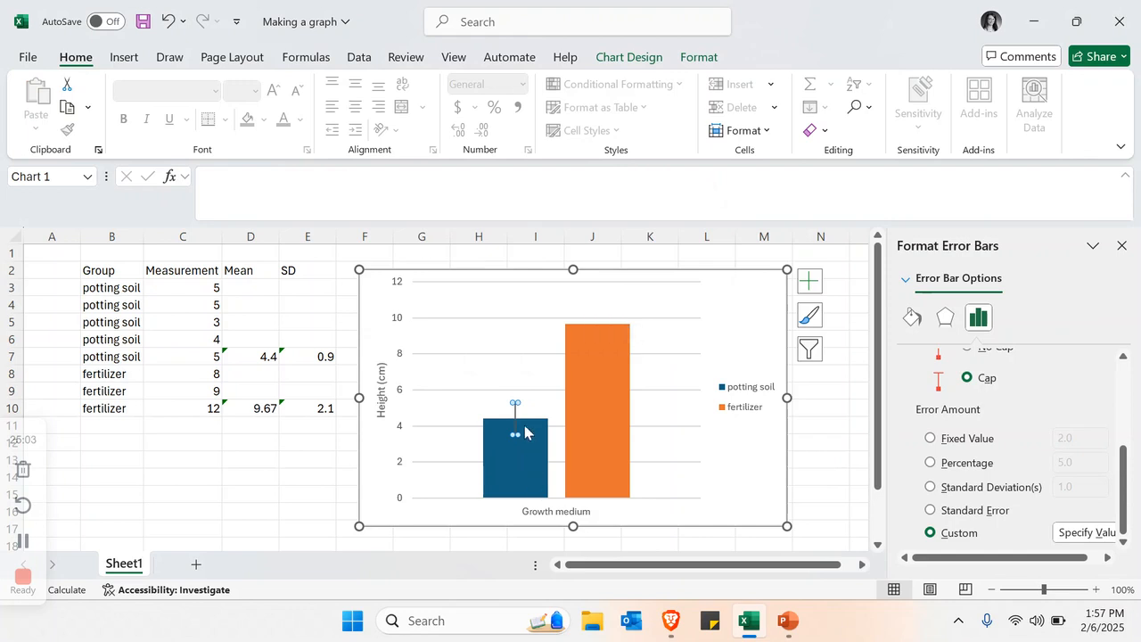
- Add error bars with a Custom error amount to the fertilizer column
mouse_move(512, 448)
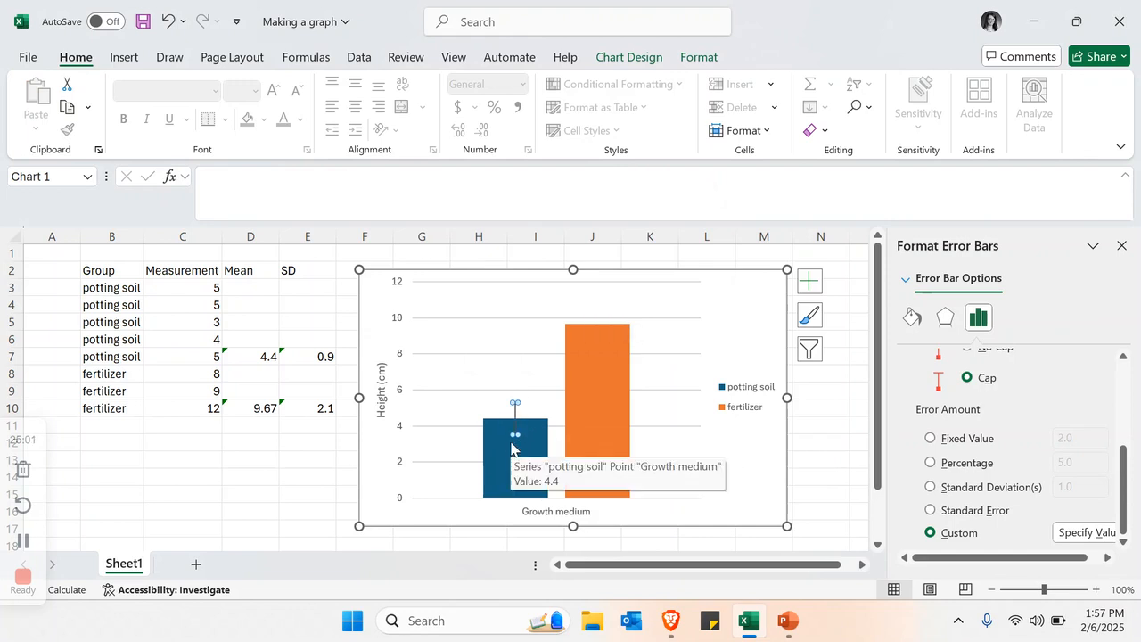
left_click(607, 408)
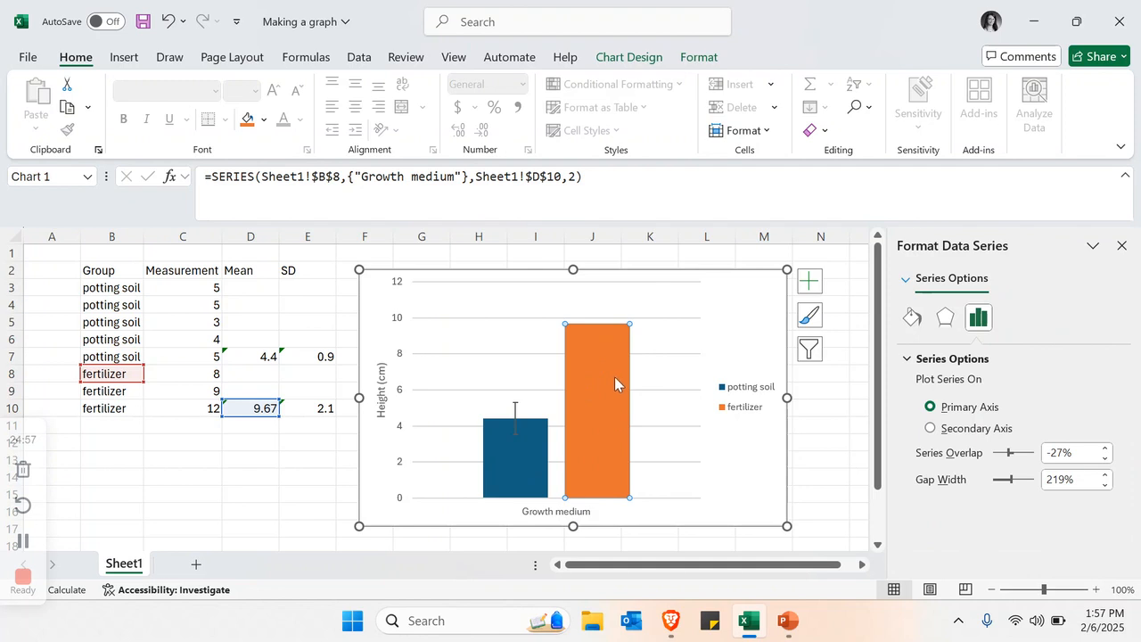
left_click(816, 285)
mouse_move(902, 404)
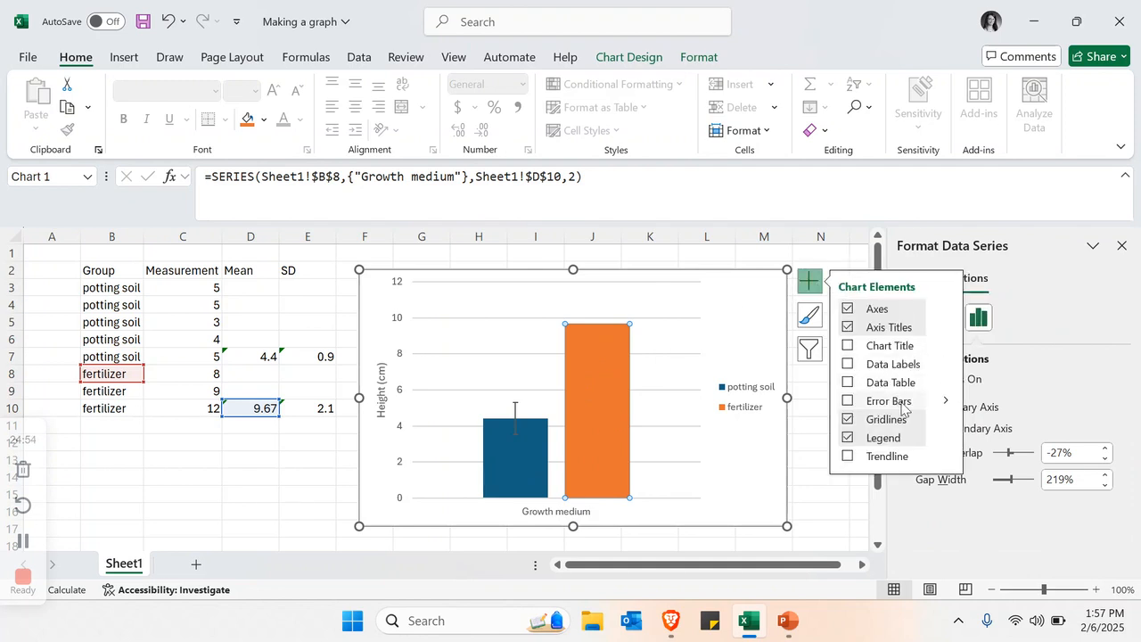
left_click(947, 406)
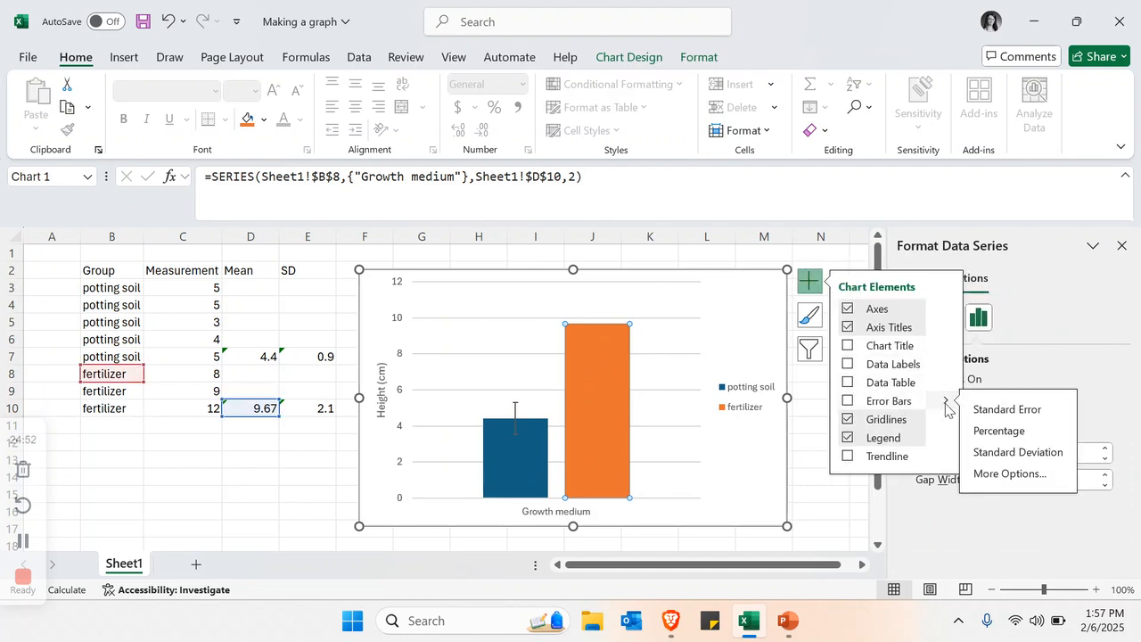
left_click(994, 472)
scroll(980, 517, "down", 5)
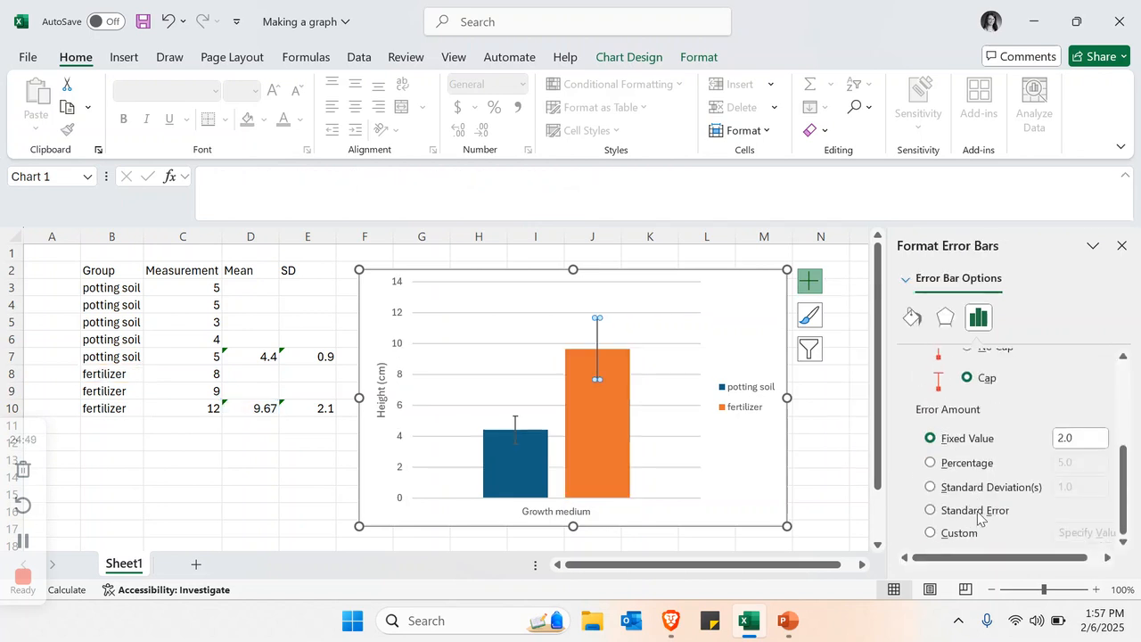
left_click(932, 533)
- Specify the fertilizer SD in cell E10 as both the positive and negative custom error value
left_click(1074, 533)
left_click(679, 249)
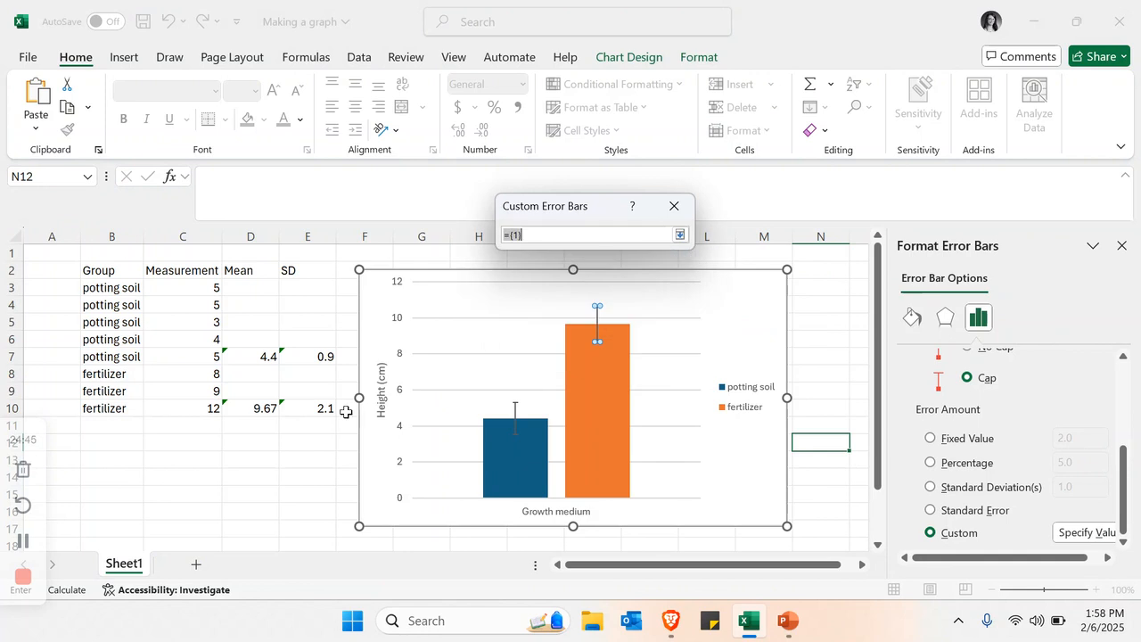
left_click(319, 406)
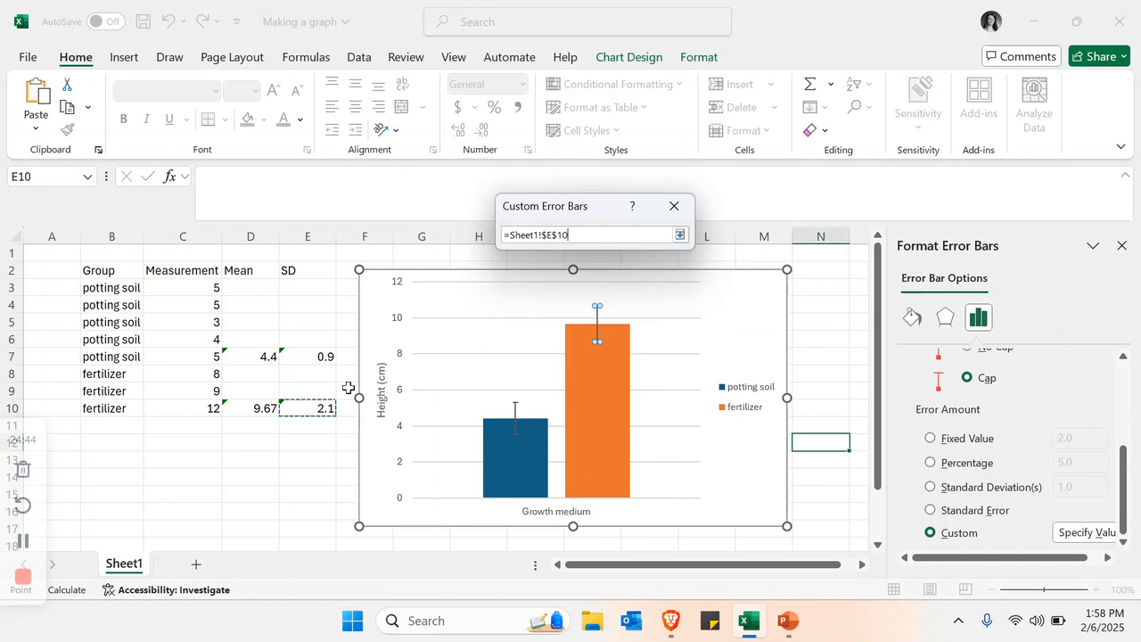
left_click(680, 236)
left_click(678, 285)
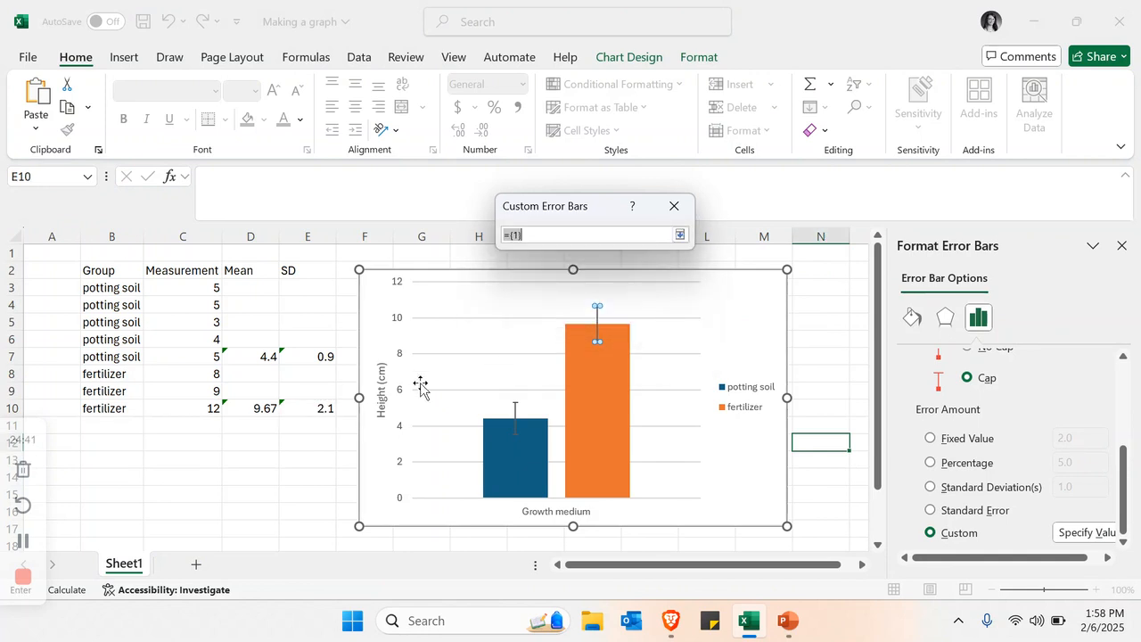
left_click(308, 406)
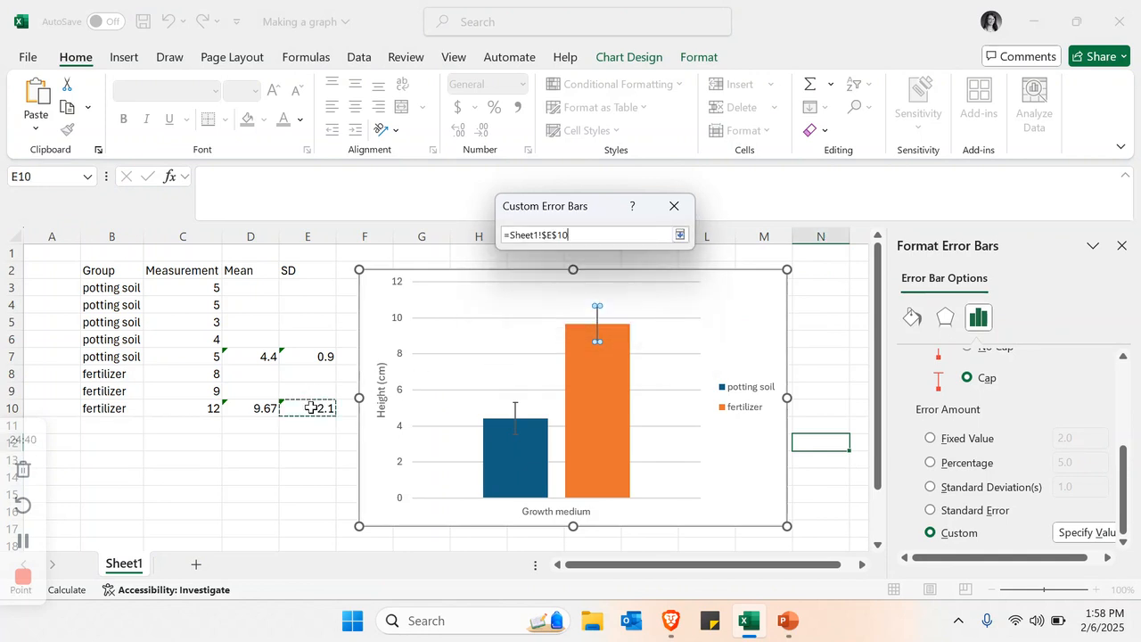
left_click(679, 234)
left_click(579, 307)
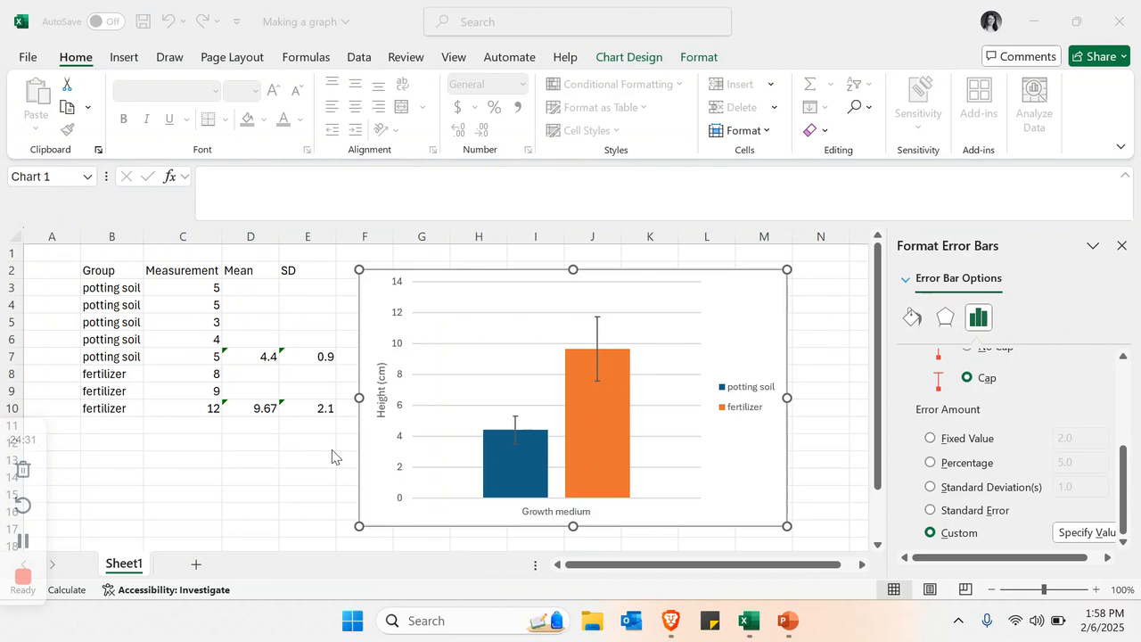
- Add a chart title reading "Effect of fertilizer on plant growth"
left_click(765, 314)
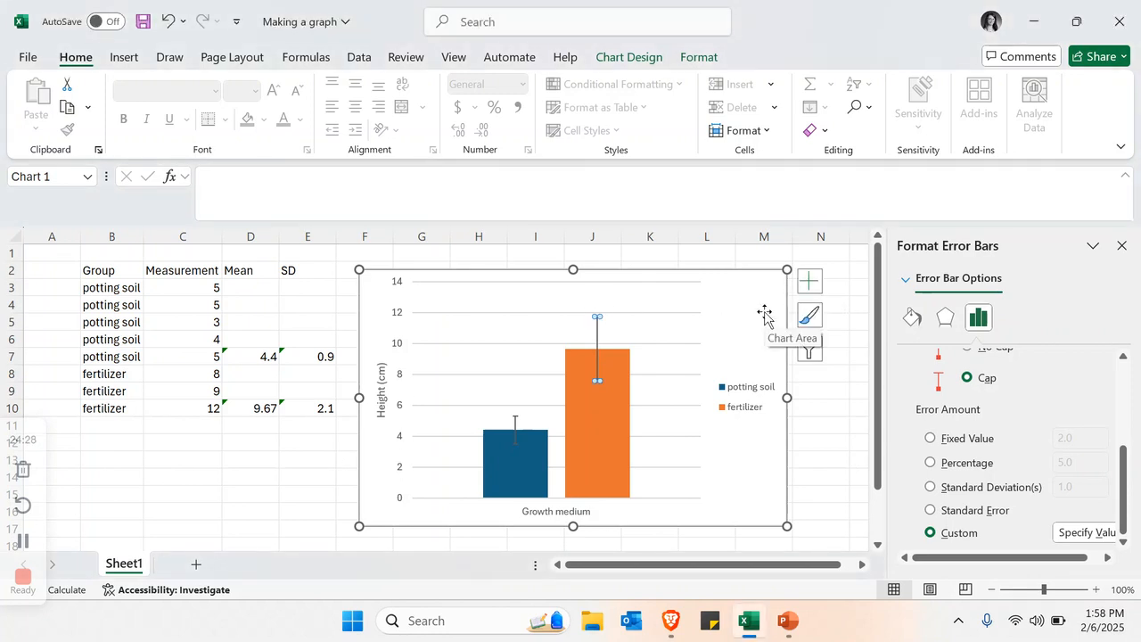
left_click(808, 283)
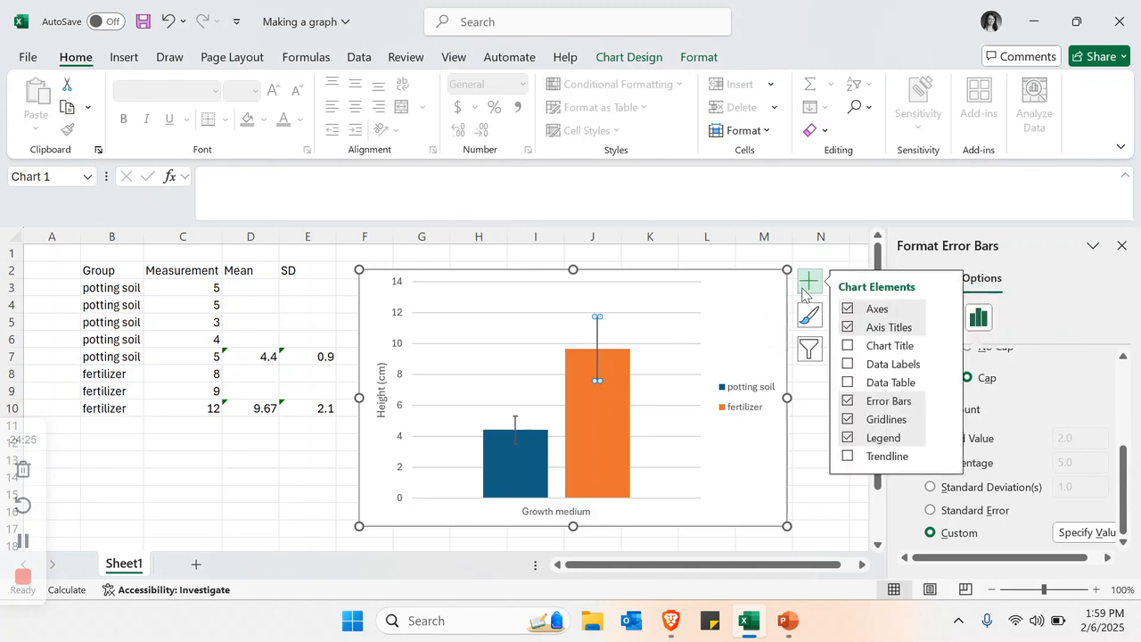
left_click(848, 348)
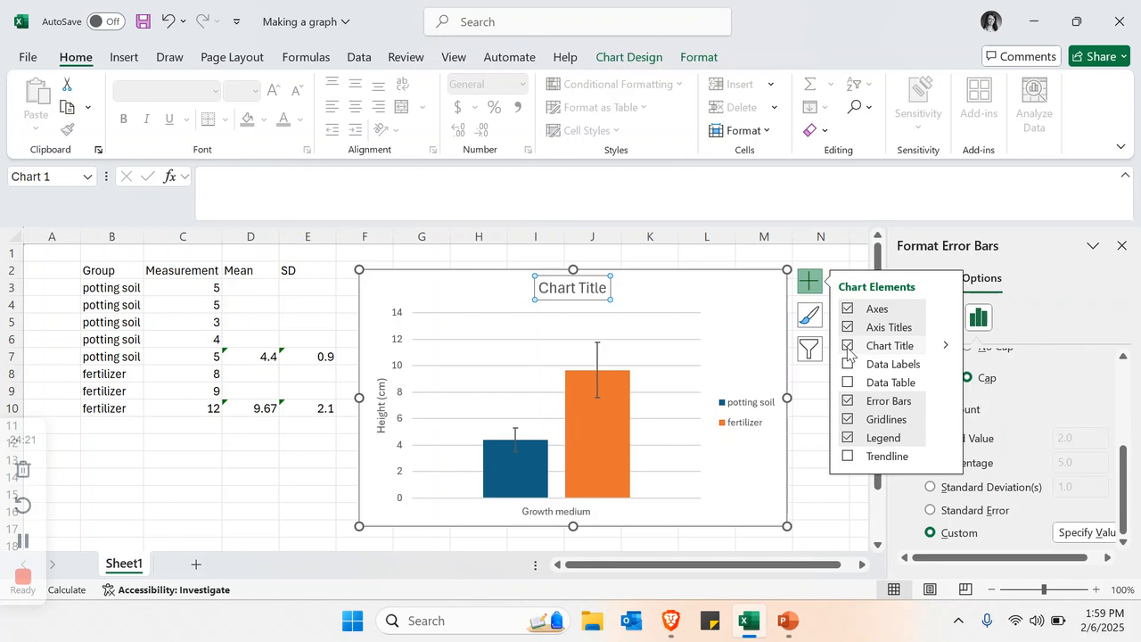
left_click(589, 287)
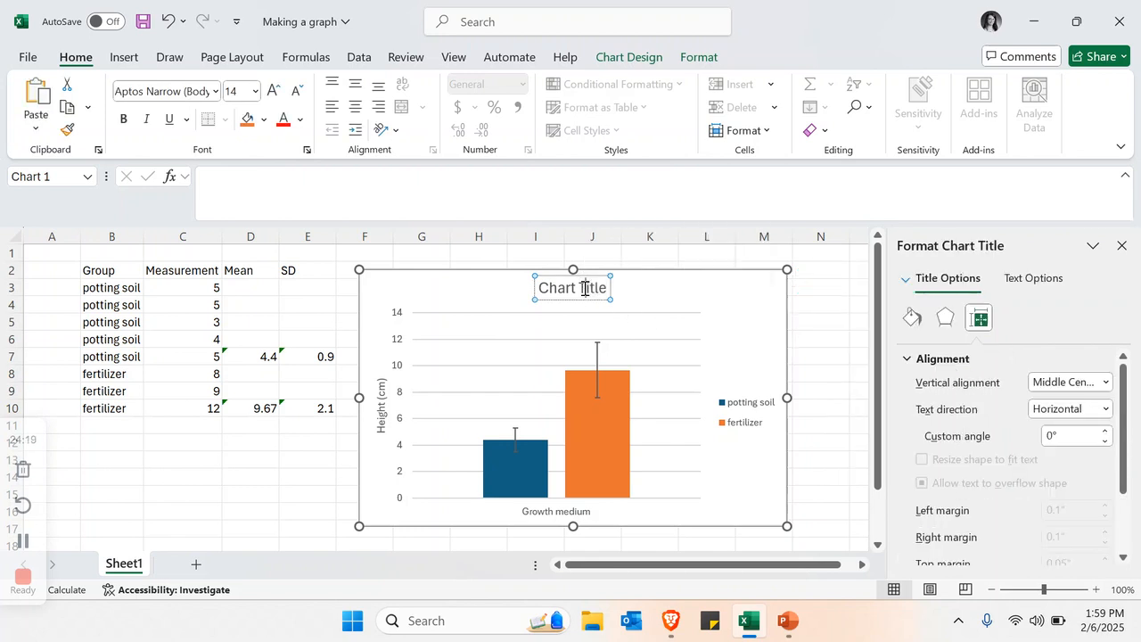
triple_click(585, 288)
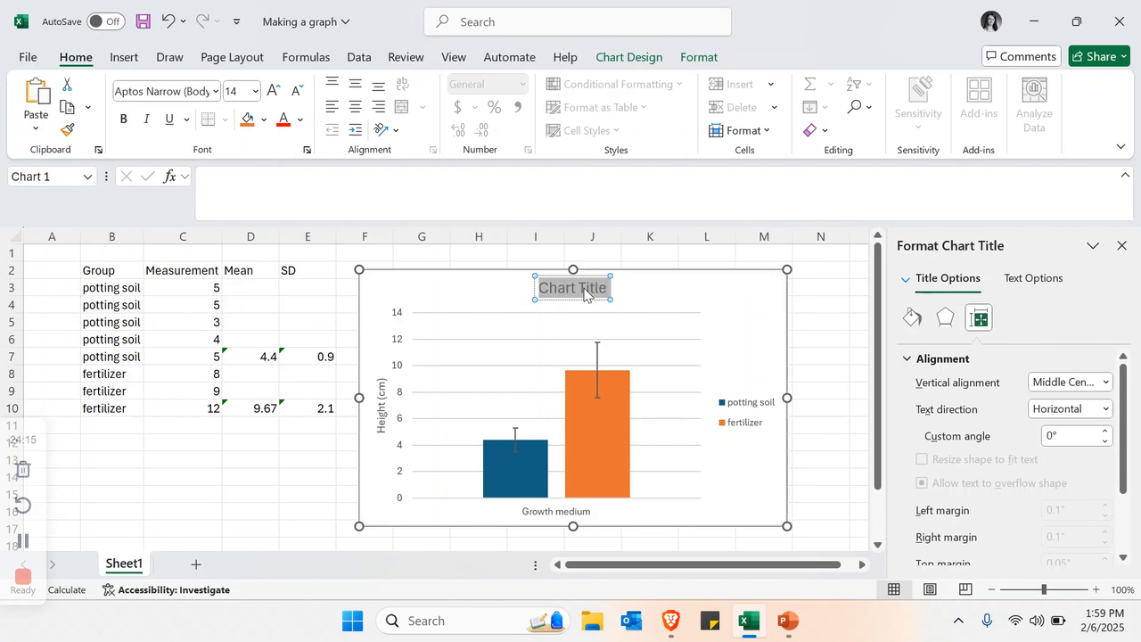
type("Effect")
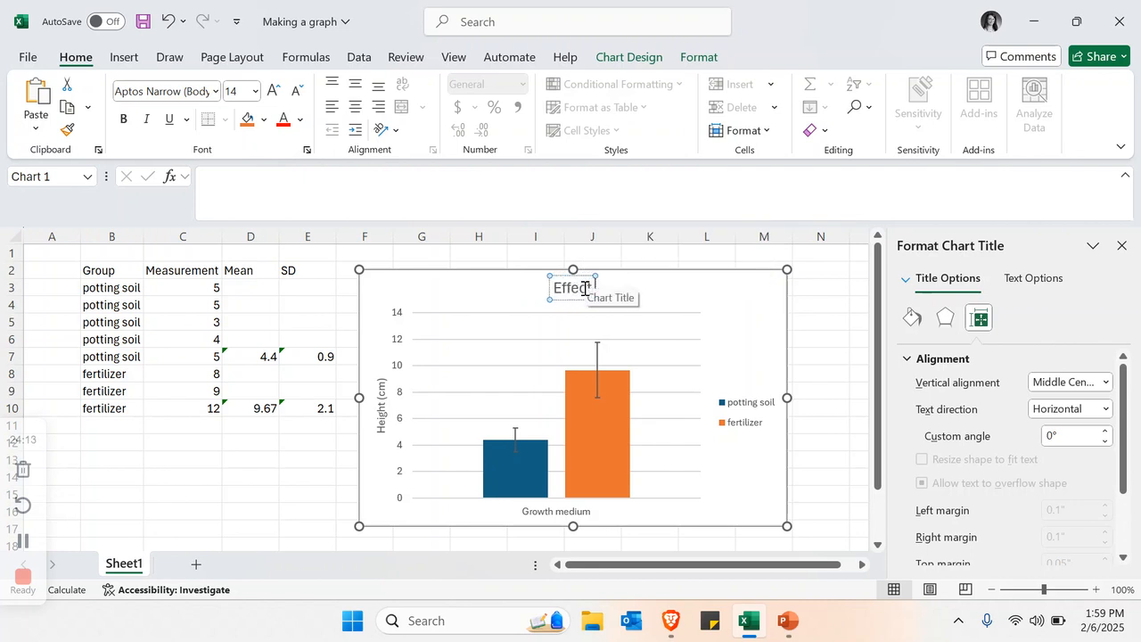
type(" of fertilizer")
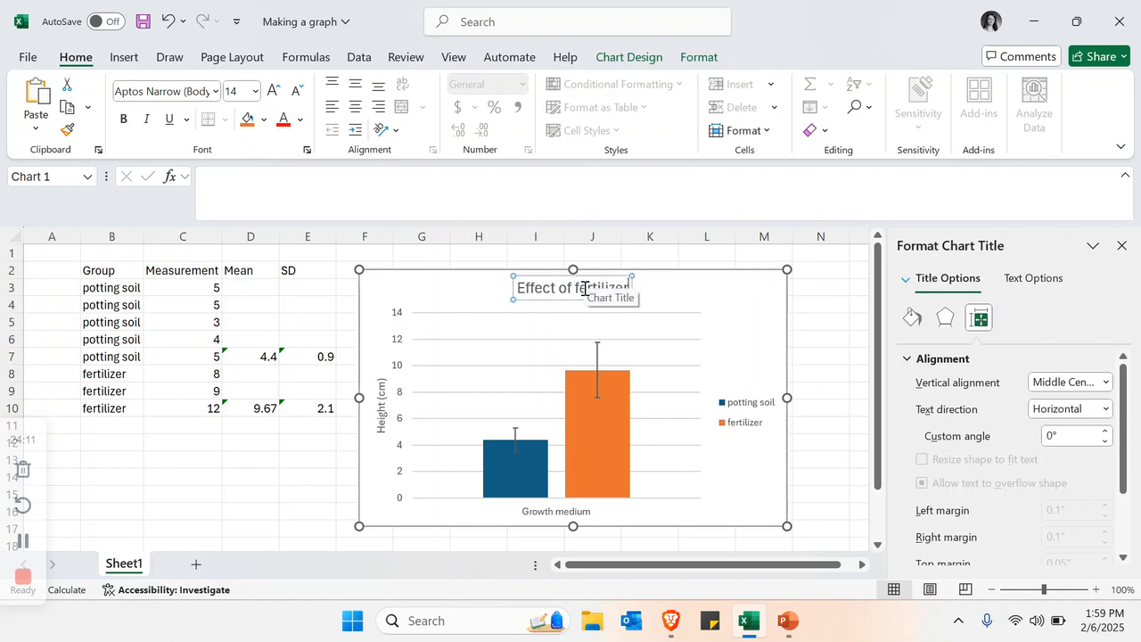
type(" on plant gr")
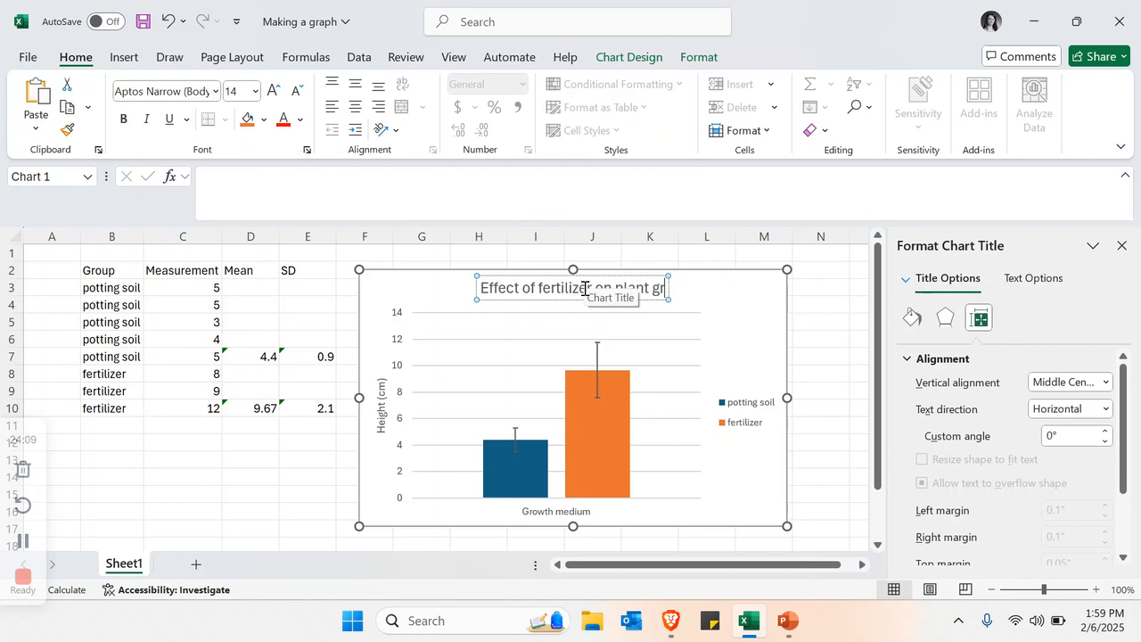
type("owth")
left_click(771, 354)
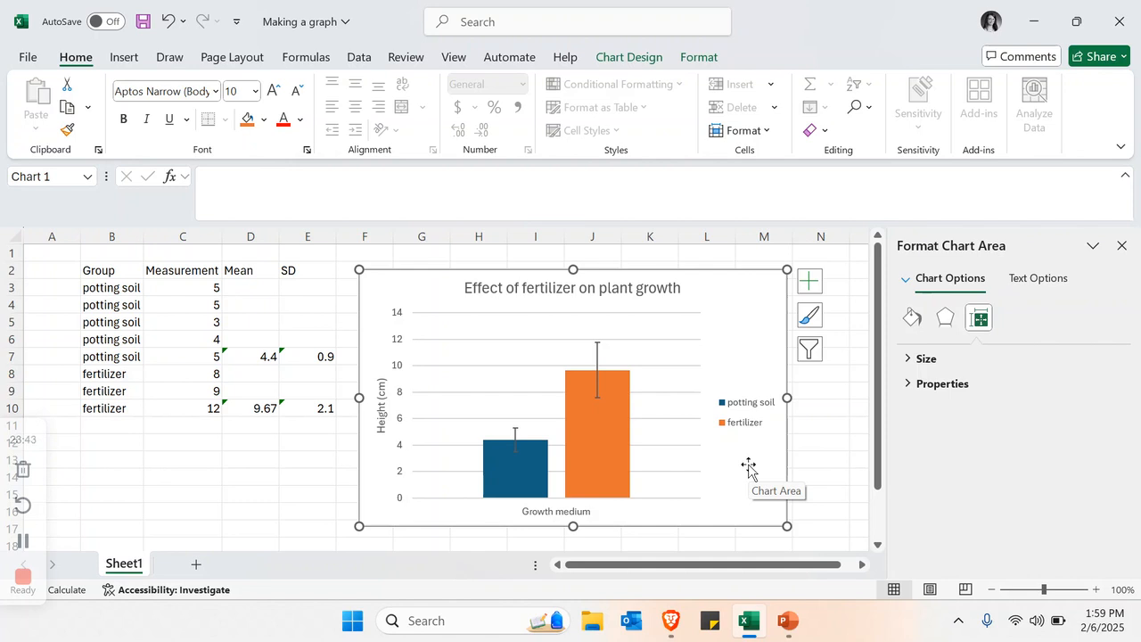
- Switch to the PowerPoint slideshow
key("alt+Tab")
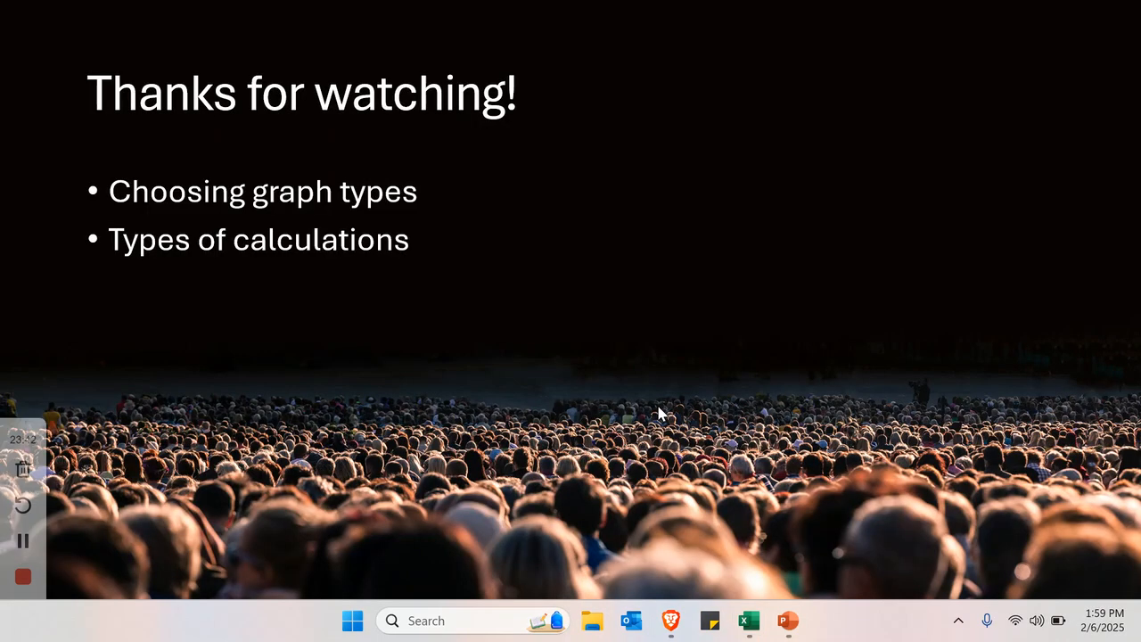